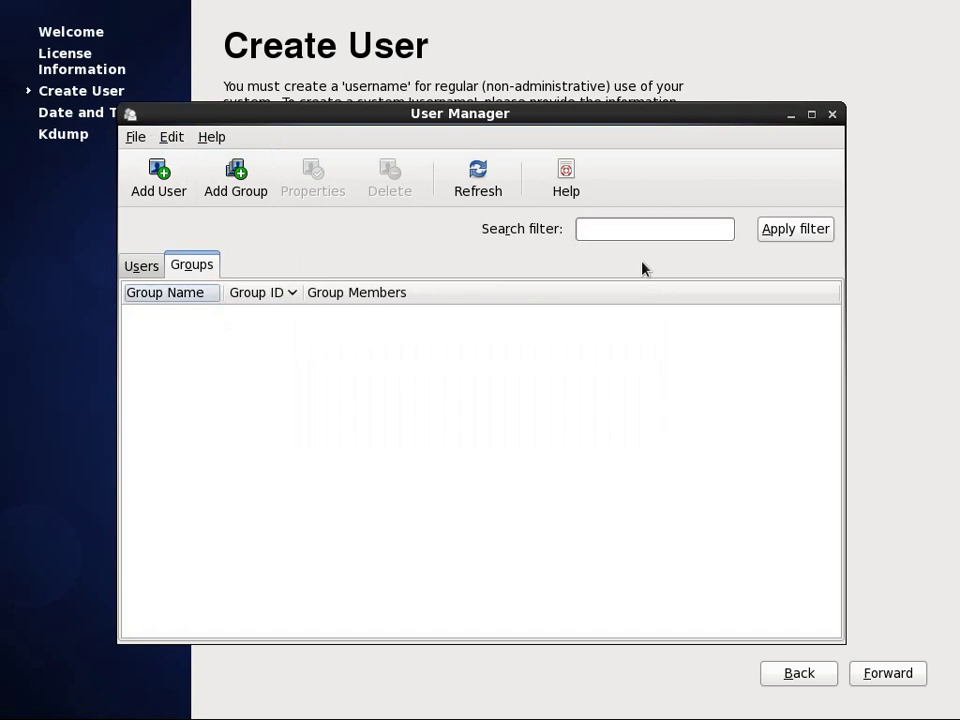
Step: Quit the user management window and continue past the user creation page without adding another group
{"action": "left_click", "coordinate": [134, 138]}
{"action": "left_click", "coordinate": [156, 280]}
{"action": "key", "text": "Return"}
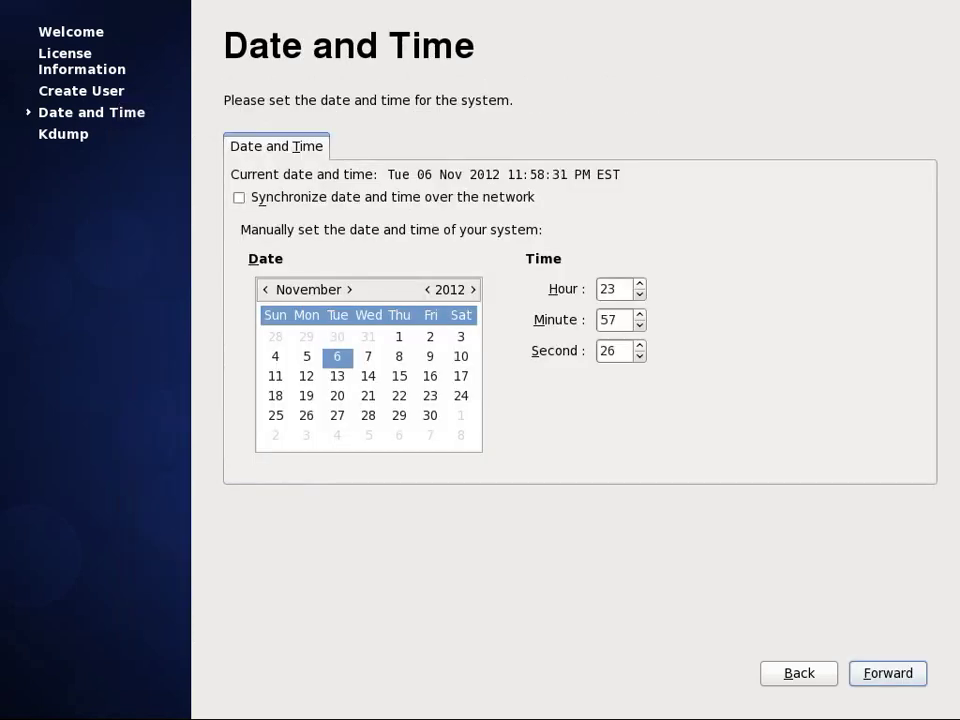
Step: Accept the date and time settings, dismiss the kdump memory error and finish the first-boot setup
{"action": "left_click", "coordinate": [881, 677]}
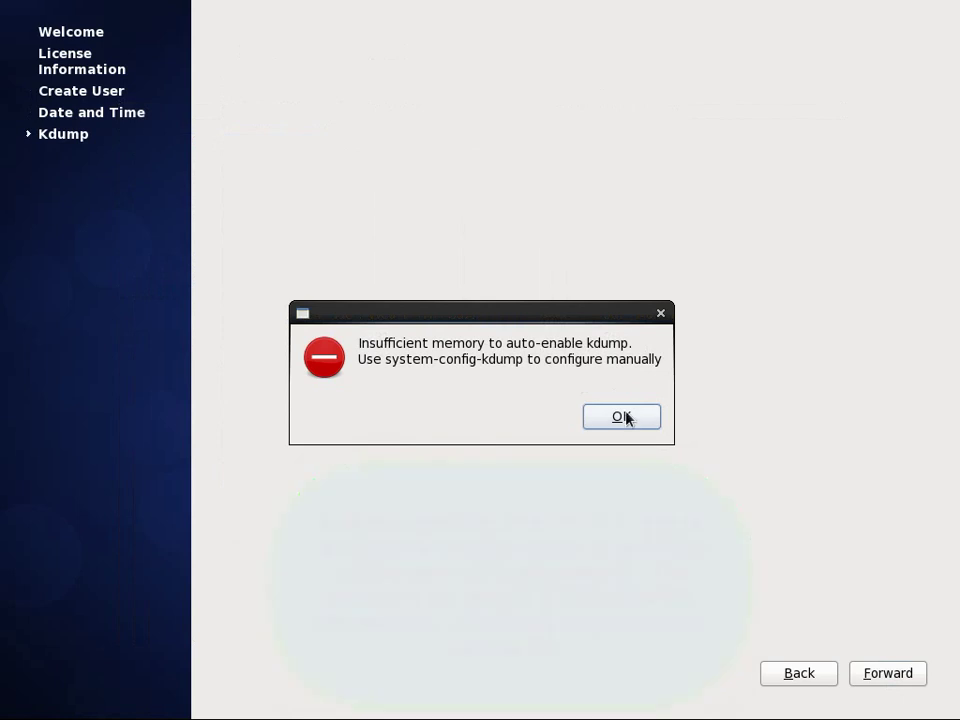
{"action": "left_click", "coordinate": [624, 417]}
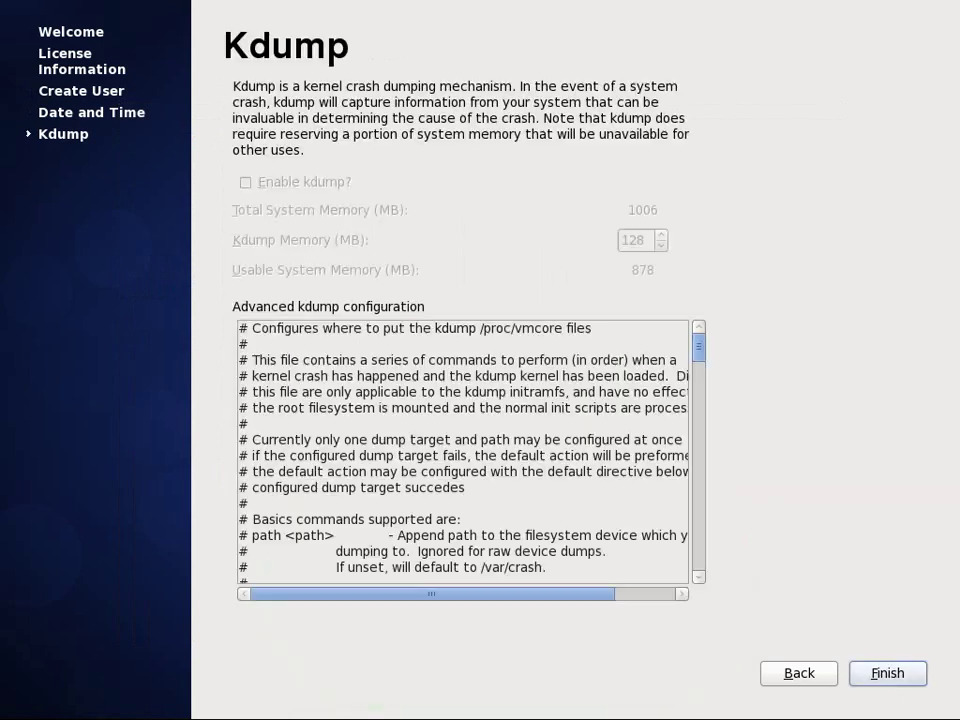
{"action": "left_click", "coordinate": [888, 673]}
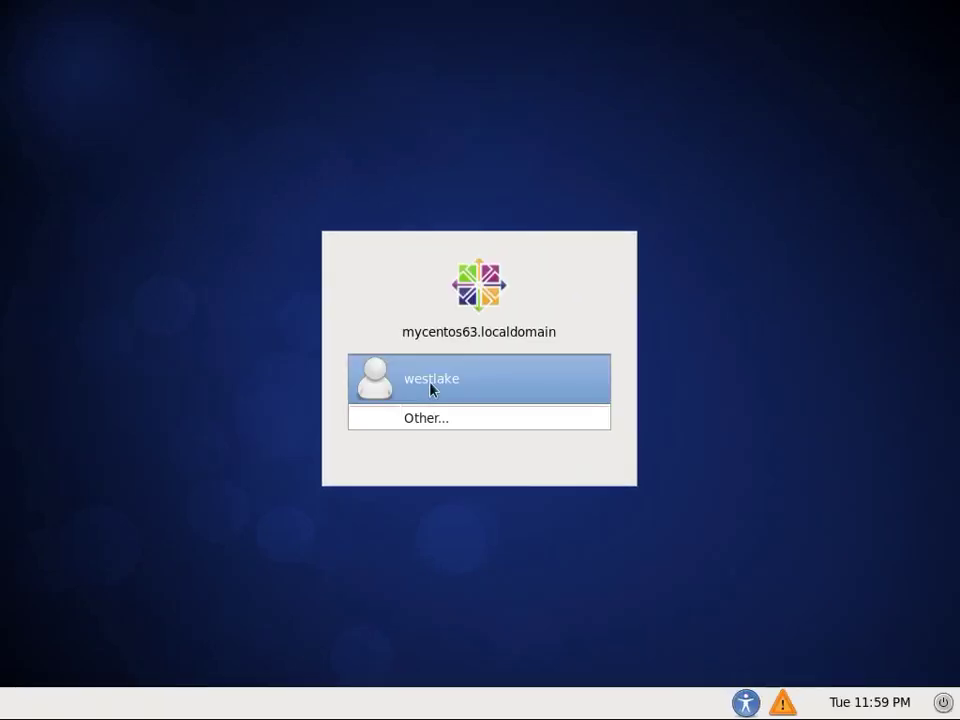
Step: Review the universal access preferences and the boot messages on the login screen, closing each window
{"action": "left_click", "coordinate": [746, 704]}
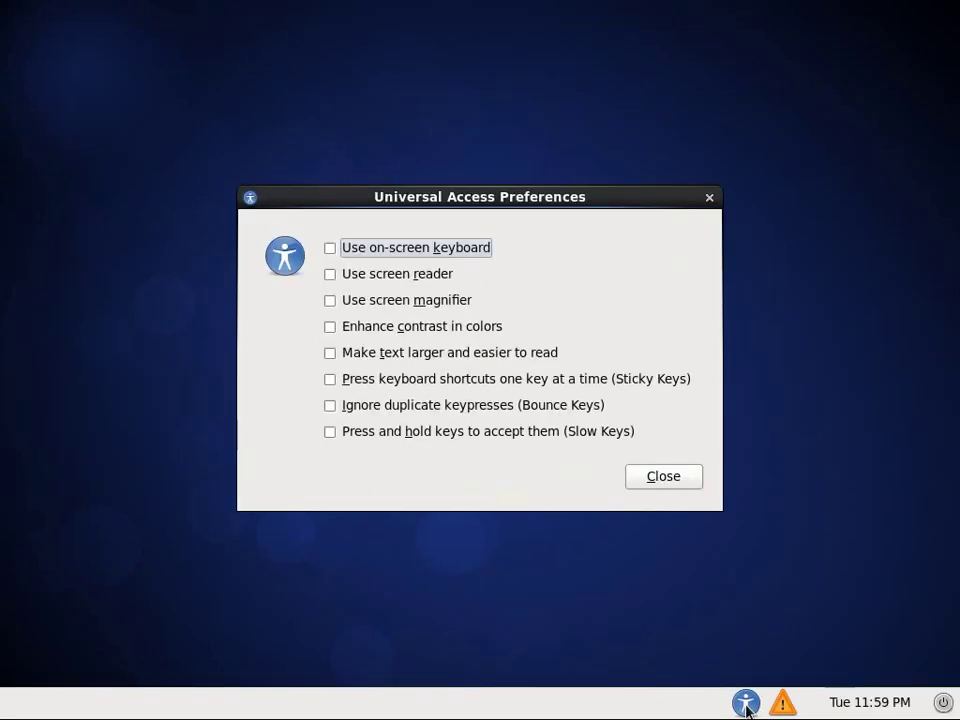
{"action": "left_click", "coordinate": [673, 479]}
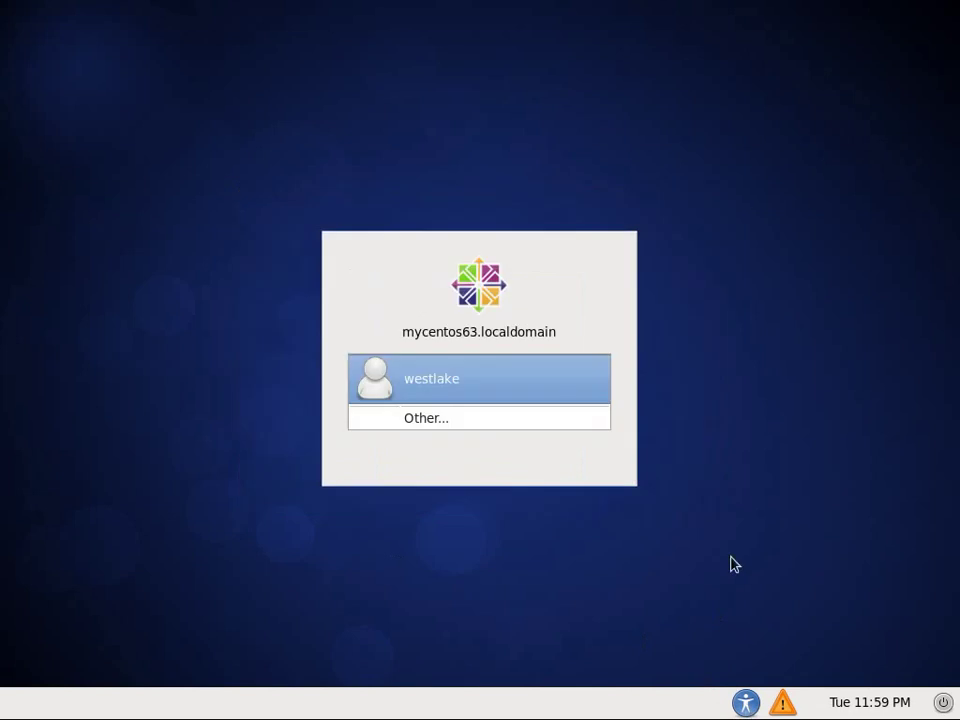
{"action": "left_click", "coordinate": [783, 706]}
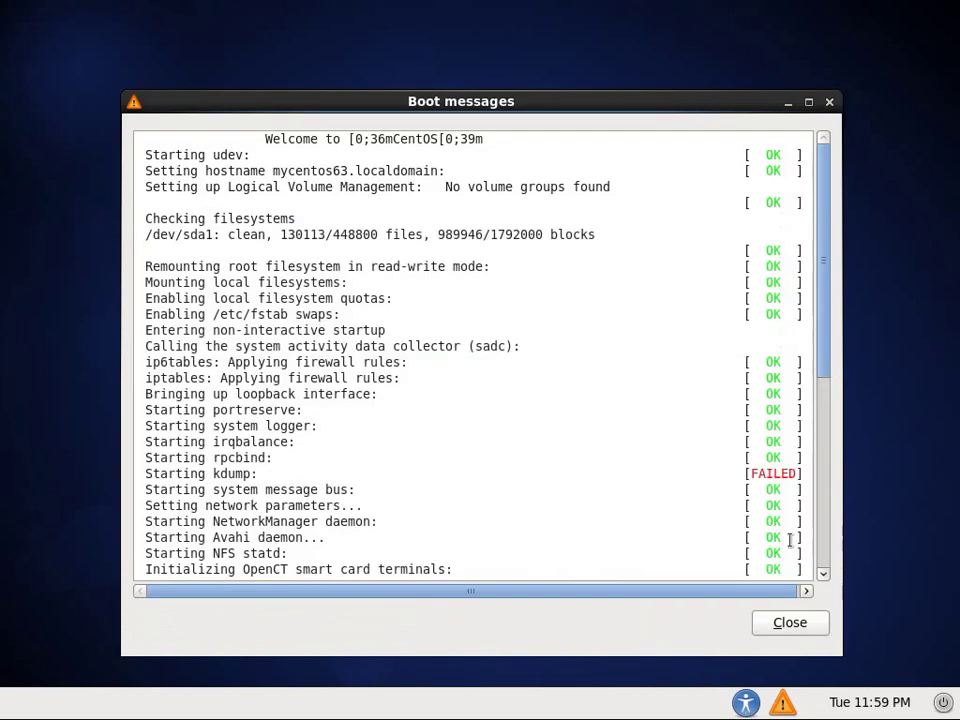
{"action": "mouse_move", "coordinate": [821, 306]}
{"action": "left_mouse_down"}
{"action": "mouse_move", "coordinate": [815, 585]}
{"action": "mouse_move", "coordinate": [823, 313]}
{"action": "left_mouse_up"}
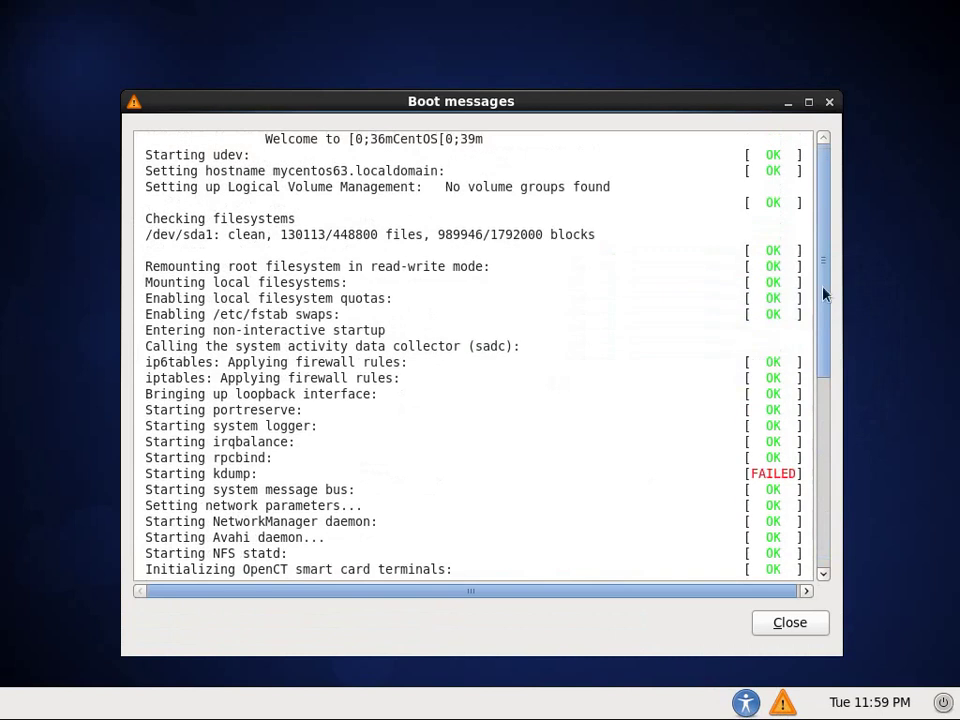
{"action": "left_click", "coordinate": [829, 101]}
Step: Quit the boot messages notifier, and check the power options without choosing one
{"action": "right_click", "coordinate": [782, 701]}
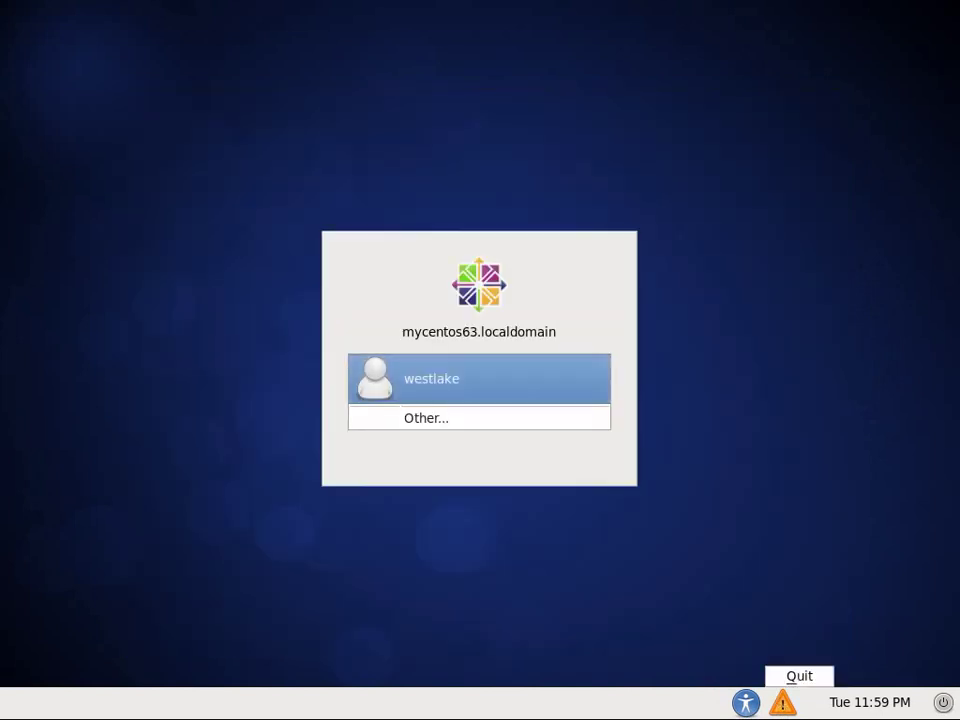
{"action": "left_click", "coordinate": [790, 674]}
{"action": "left_click", "coordinate": [943, 702]}
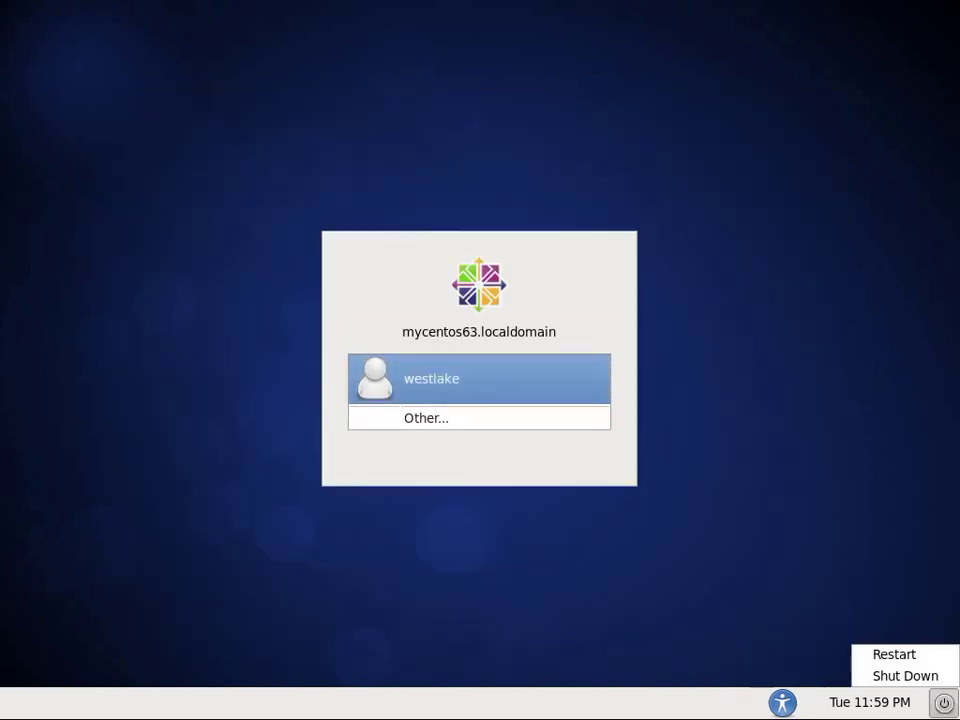
{"action": "left_click", "coordinate": [805, 539]}
Step: Log in to the listed user account by entering its account password
{"action": "left_click", "coordinate": [420, 378]}
{"action": "type", "text": "•••••"}
{"action": "key", "text": "Return"}
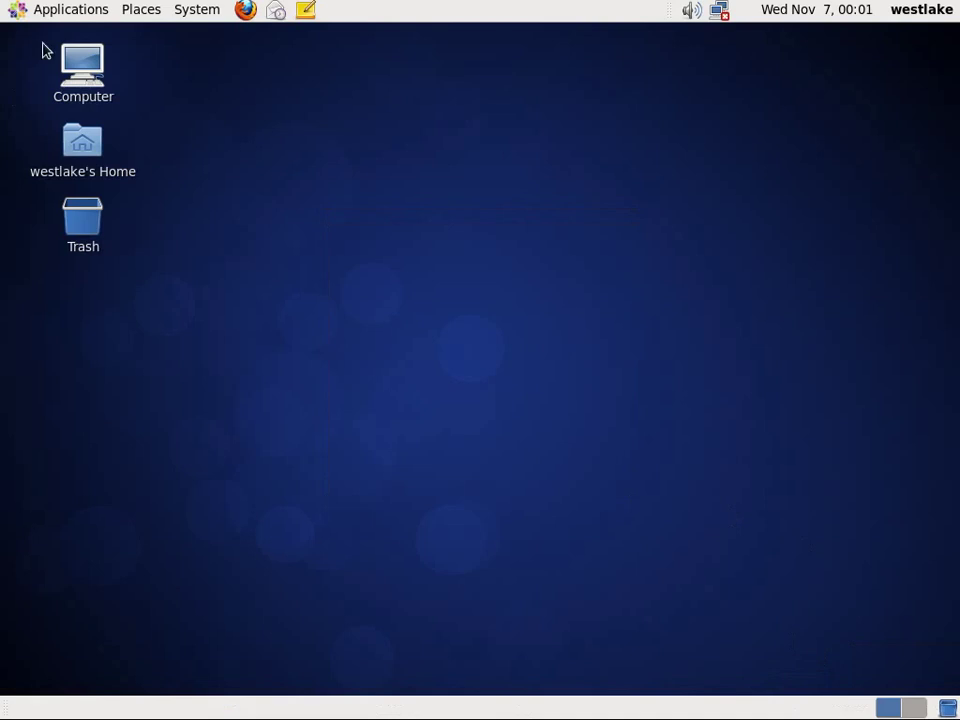
Step: Browse the installed accessory applications and launch the KWrite text editor
{"action": "left_click", "coordinate": [47, 10]}
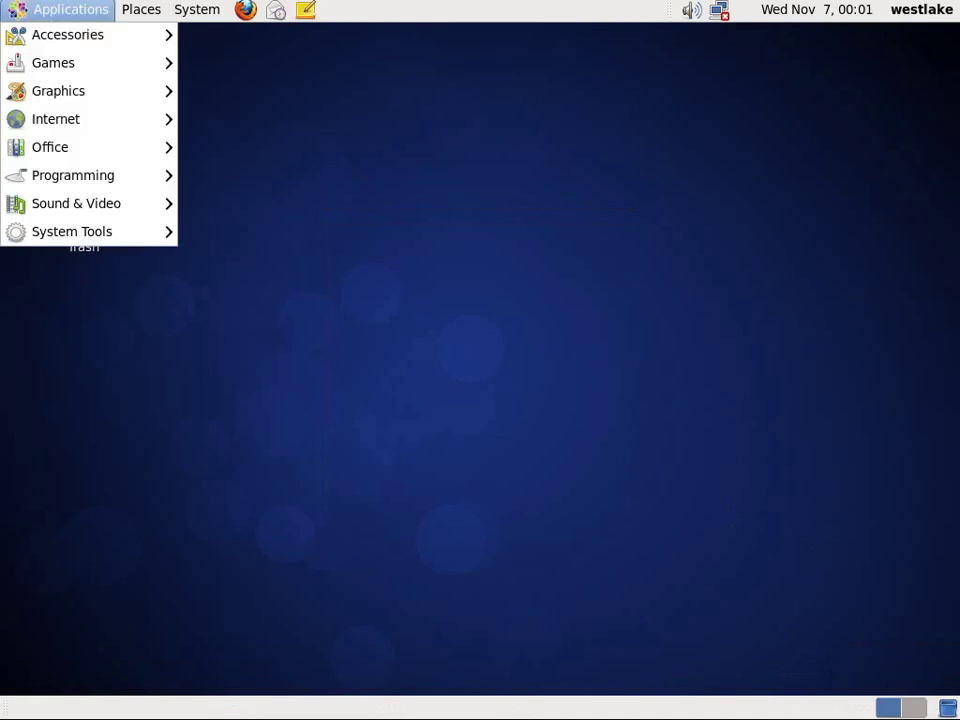
{"action": "mouse_move", "coordinate": [87, 46]}
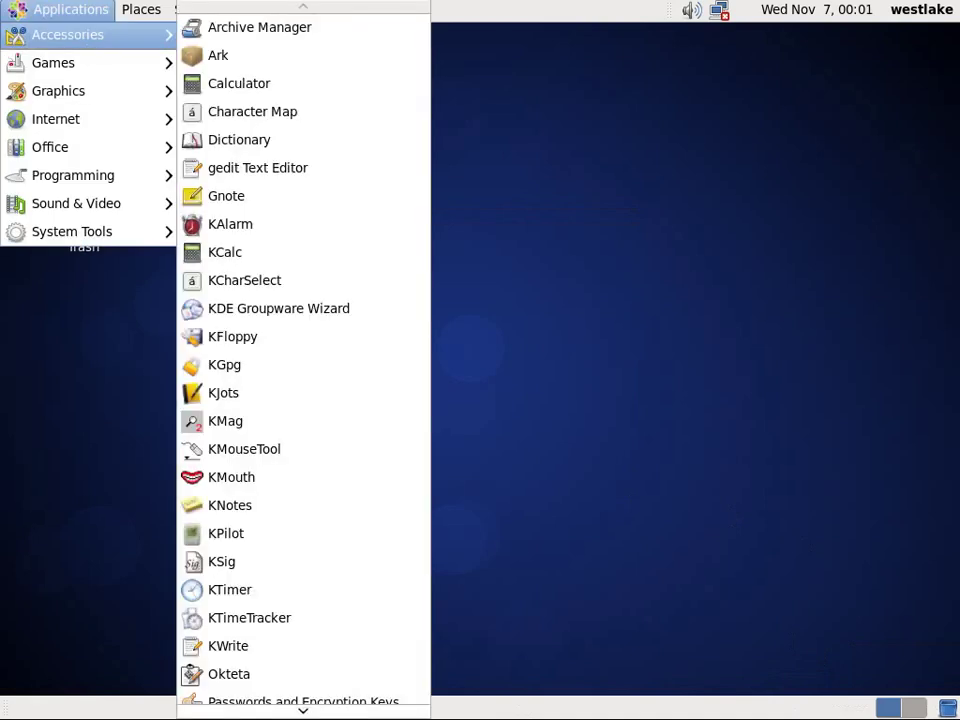
{"action": "mouse_move", "coordinate": [311, 711]}
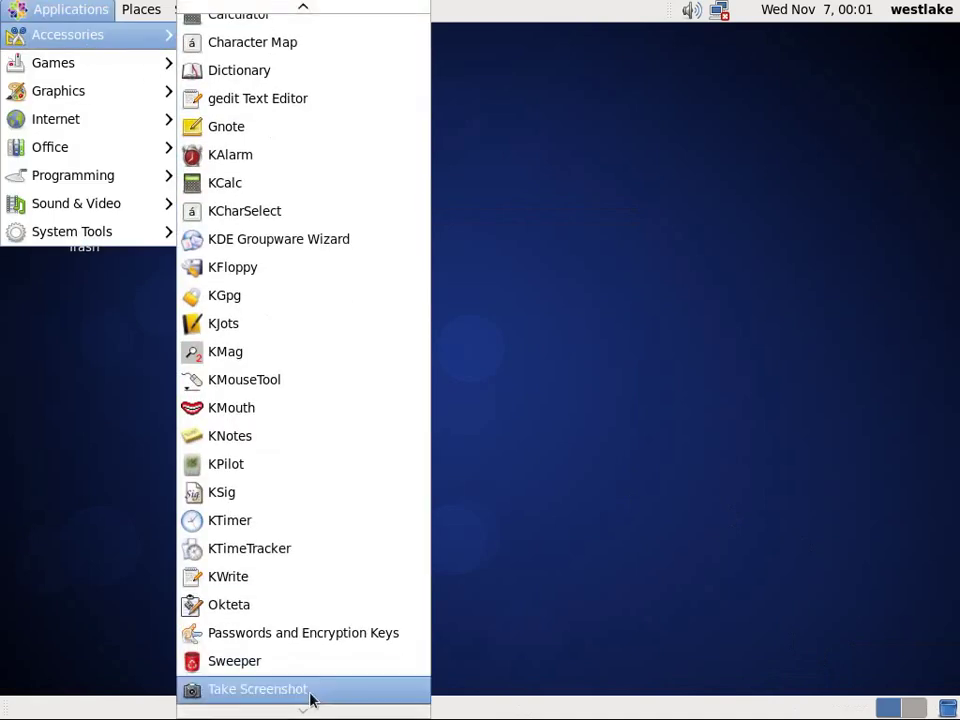
{"action": "left_click", "coordinate": [261, 577]}
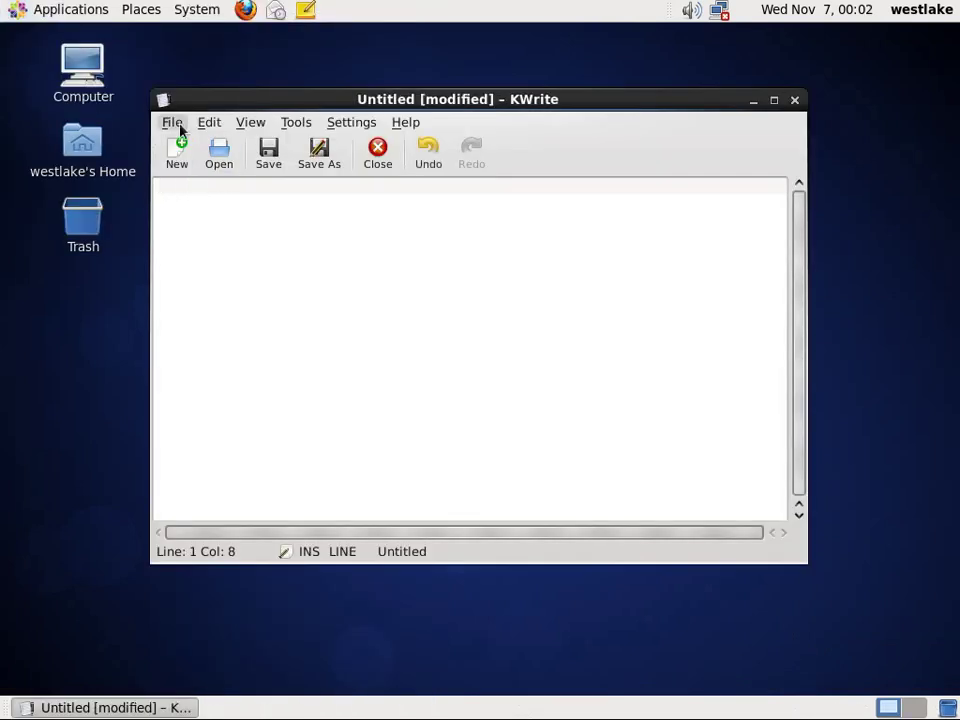
Step: Look through KWrite's commands and quit the editor, discarding the untitled document
{"action": "left_click", "coordinate": [172, 122]}
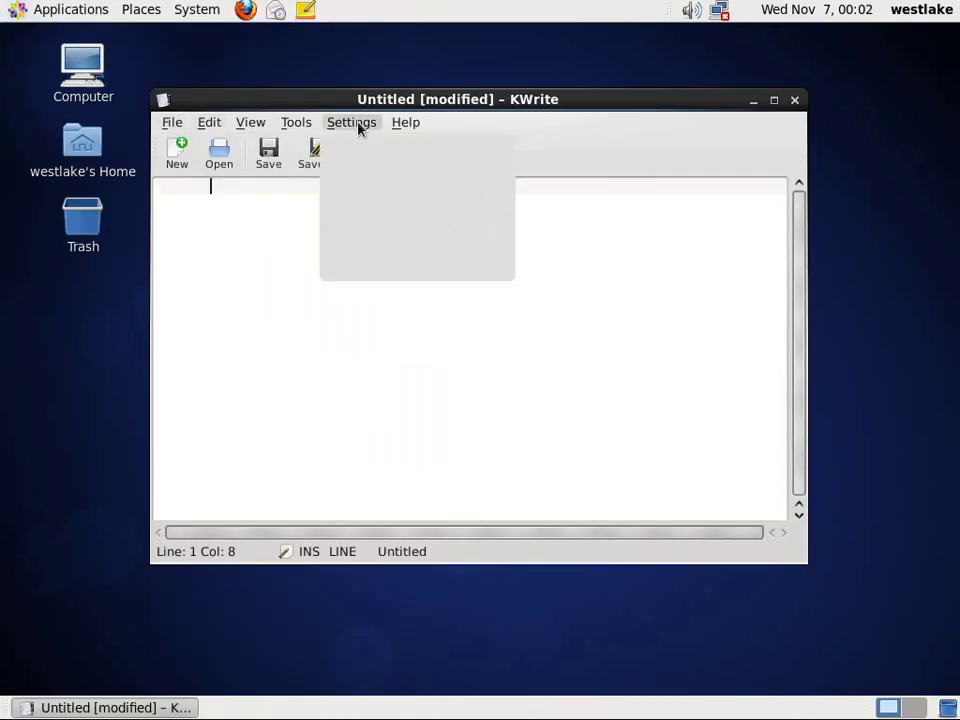
{"action": "mouse_move", "coordinate": [172, 124]}
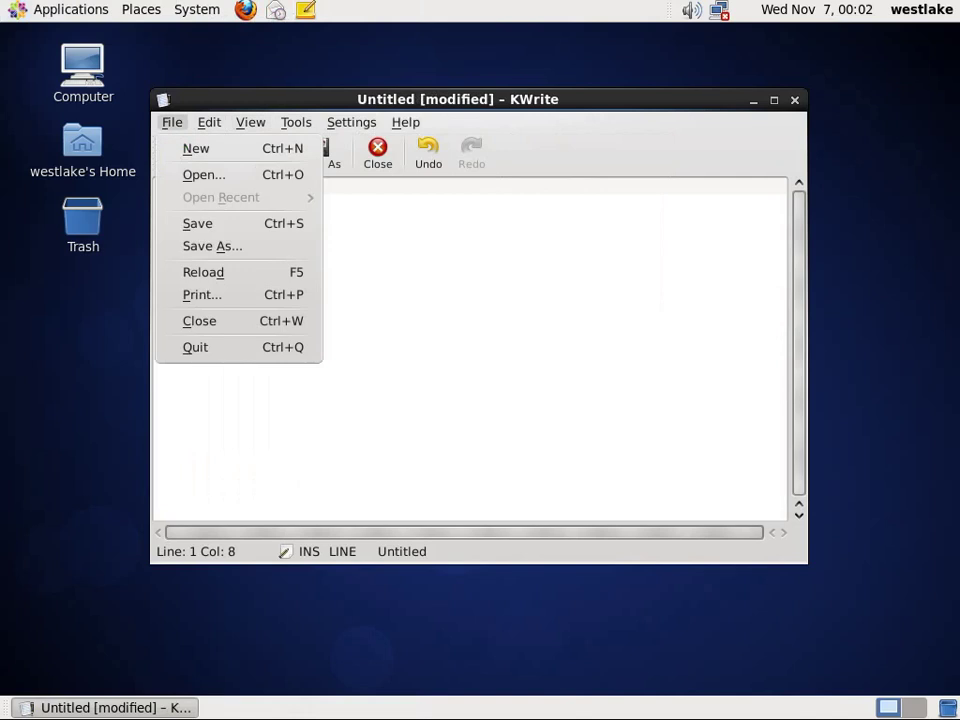
{"action": "left_click", "coordinate": [203, 355]}
{"action": "key", "text": "alt+d"}
Step: Open the Add/Remove Software tool from the system administration tools
{"action": "left_click", "coordinate": [141, 9]}
{"action": "left_click", "coordinate": [193, 11]}
{"action": "mouse_move", "coordinate": [204, 40]}
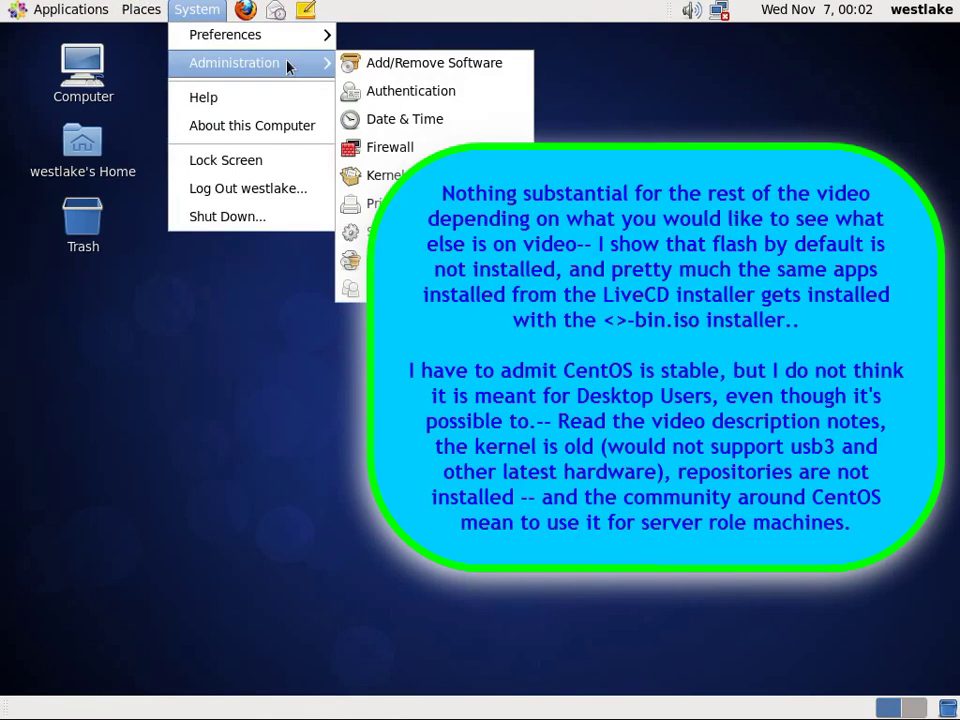
{"action": "left_click", "coordinate": [400, 63]}
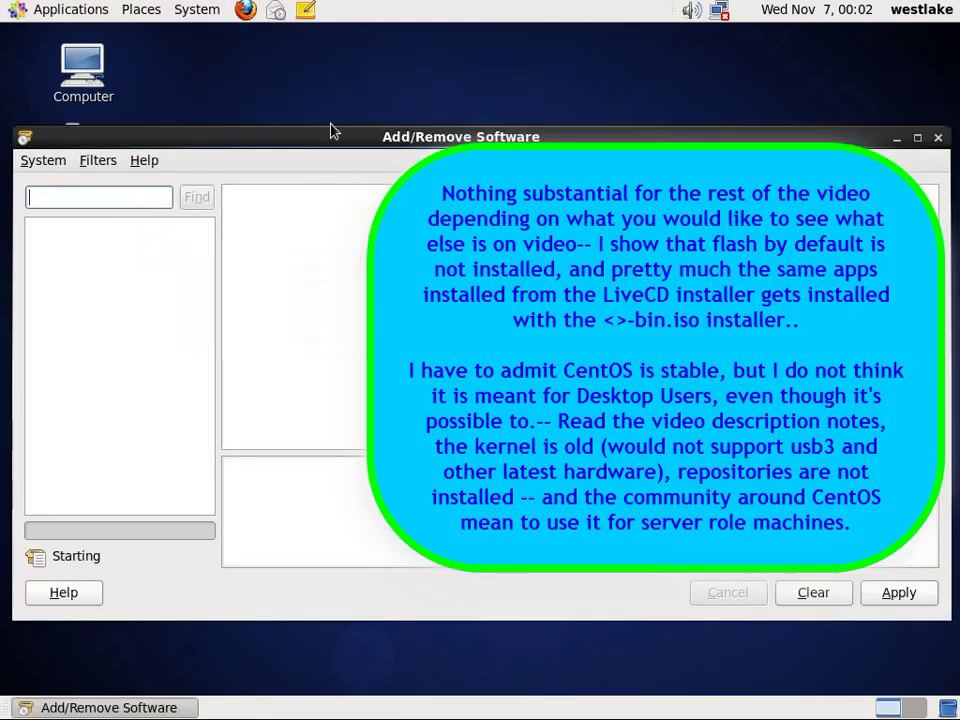
Step: Dismiss the startup warning, look through the package categories and quit the software manager
{"action": "left_click", "coordinate": [43, 162]}
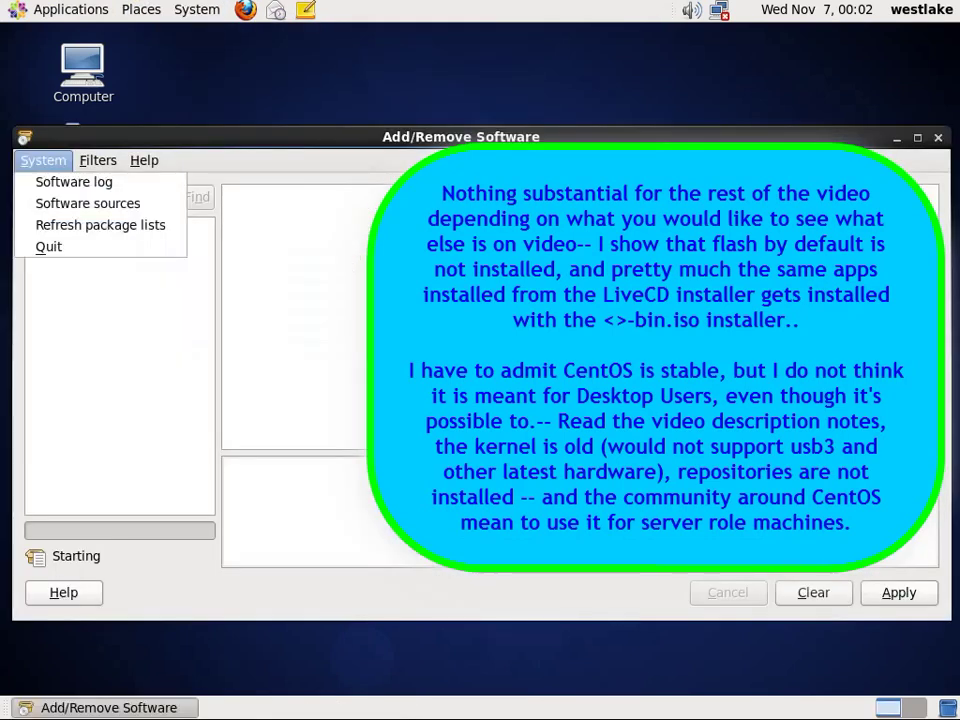
{"action": "left_click", "coordinate": [69, 167]}
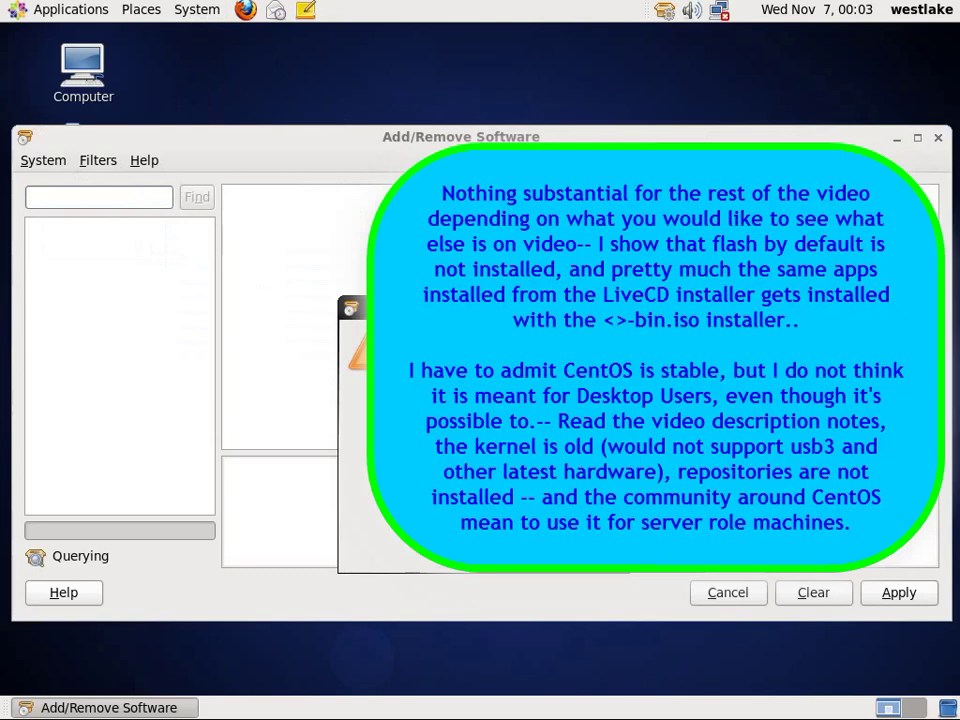
{"action": "key", "text": "Return"}
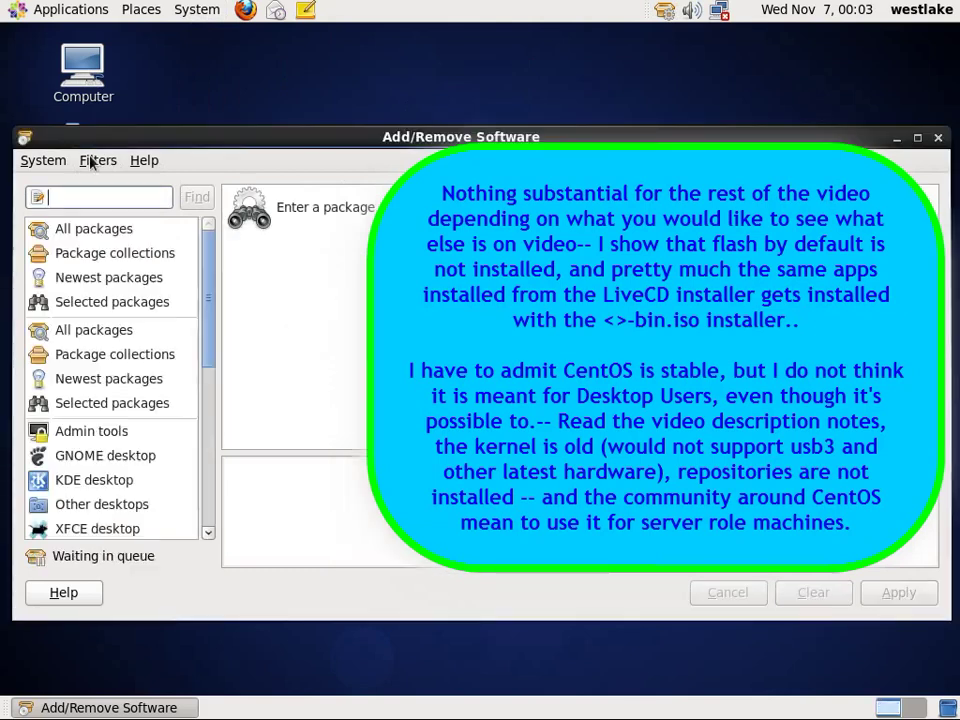
{"action": "left_click_drag", "start_coordinate": [212, 294], "coordinate": [200, 510]}
{"action": "left_click", "coordinate": [26, 163]}
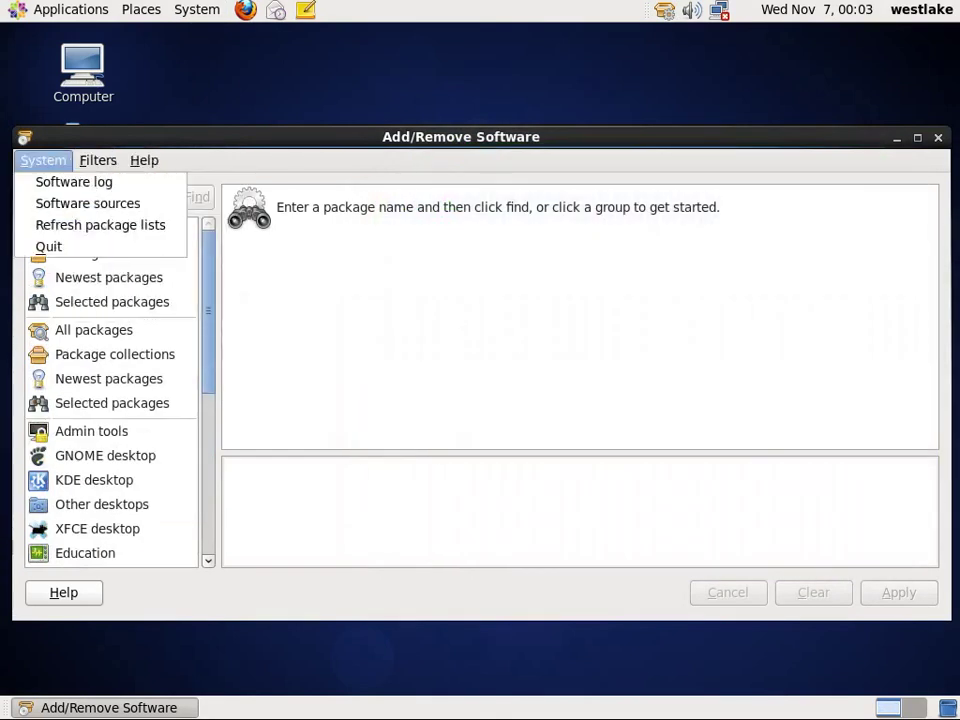
{"action": "left_click", "coordinate": [70, 248]}
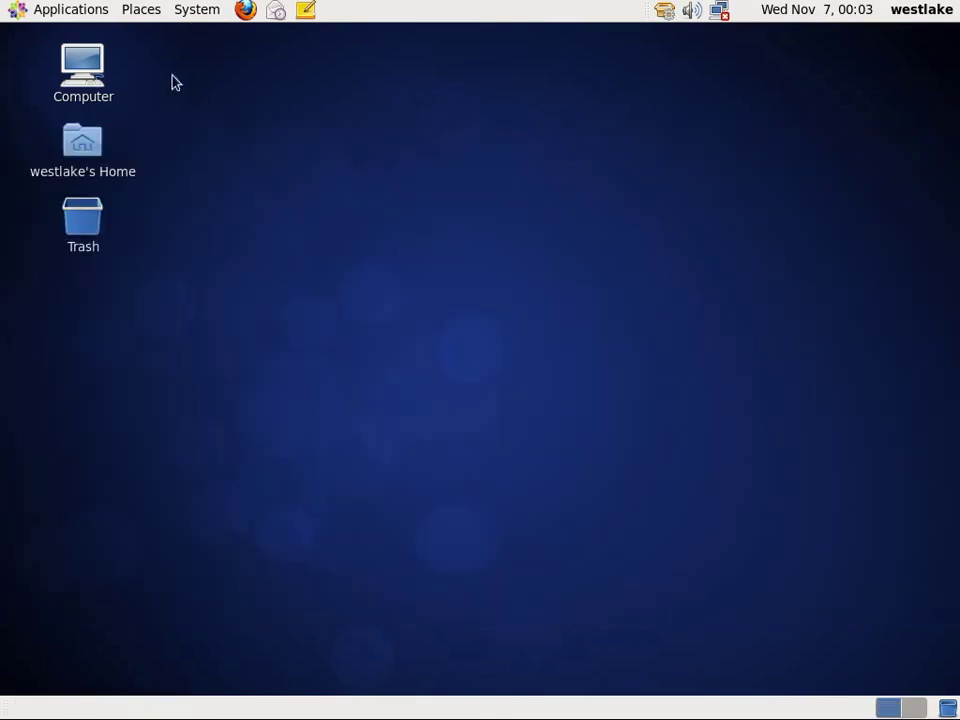
Step: Open the Users and Groups administration tool, authenticating with the root password
{"action": "left_click", "coordinate": [200, 10]}
{"action": "mouse_move", "coordinate": [221, 64]}
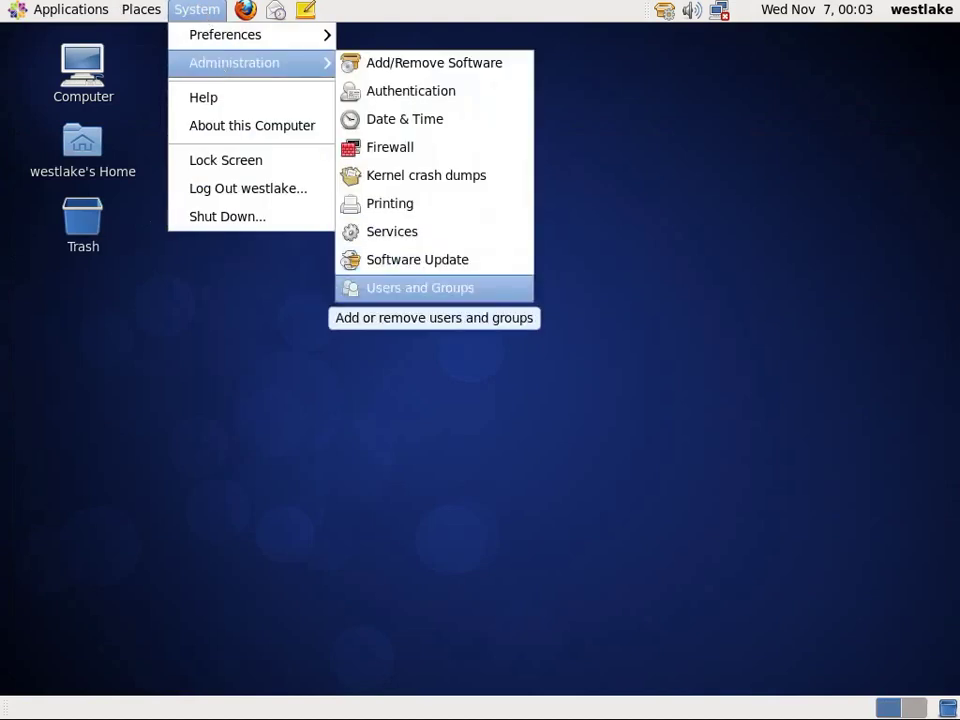
{"action": "left_click", "coordinate": [420, 288]}
{"action": "type", "text": "••••••"}
{"action": "key", "text": "Return"}
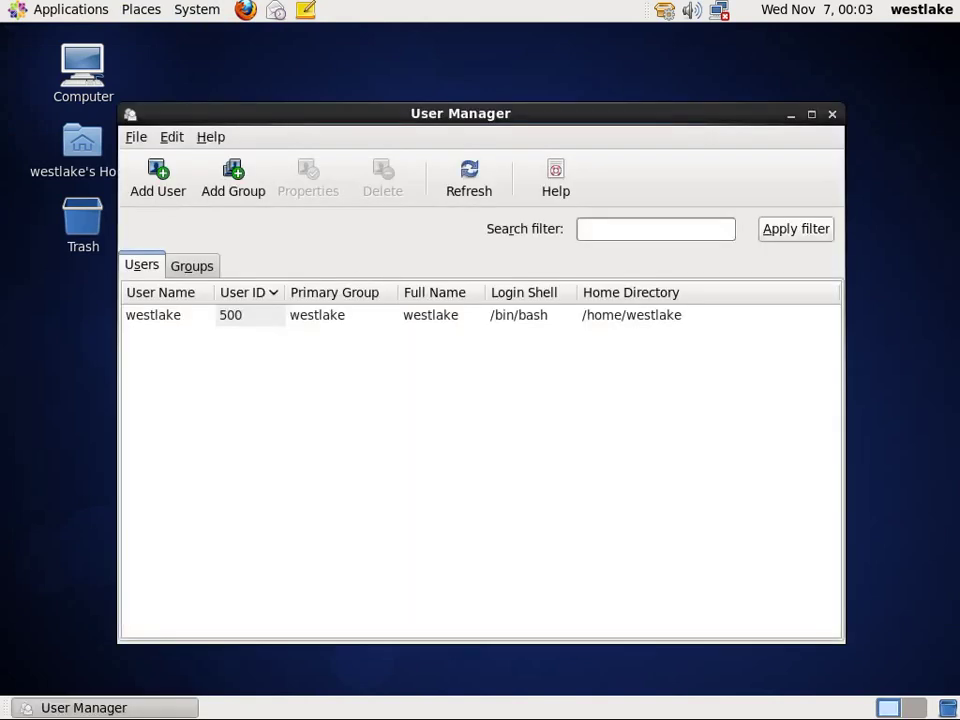
Step: Check the list of existing groups and quit the user manager
{"action": "left_click", "coordinate": [194, 267]}
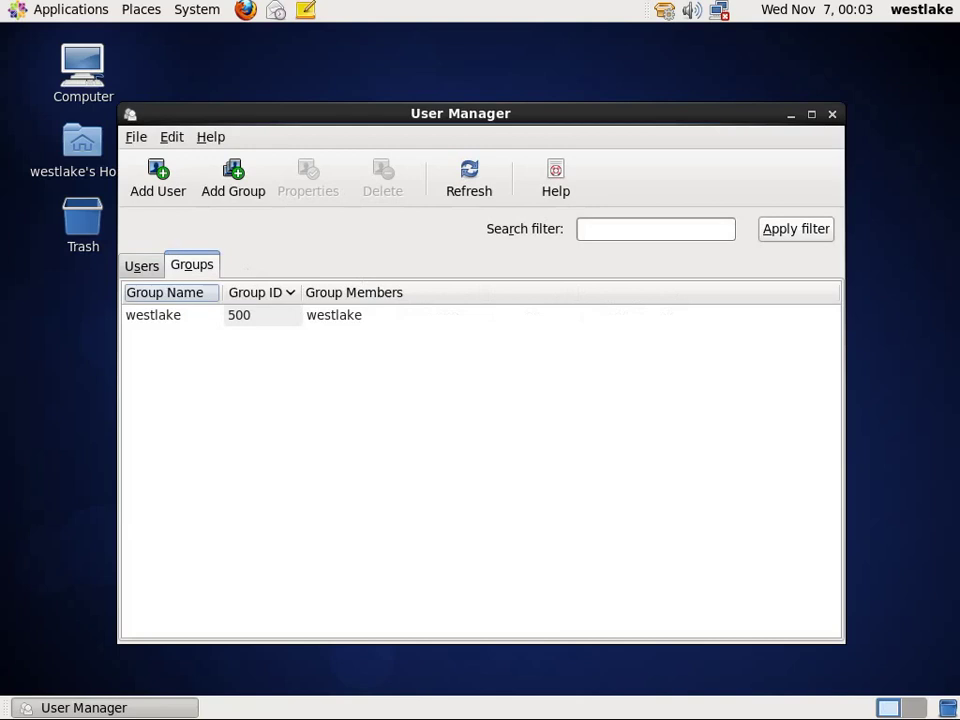
{"action": "left_click", "coordinate": [137, 136]}
{"action": "left_click", "coordinate": [156, 280]}
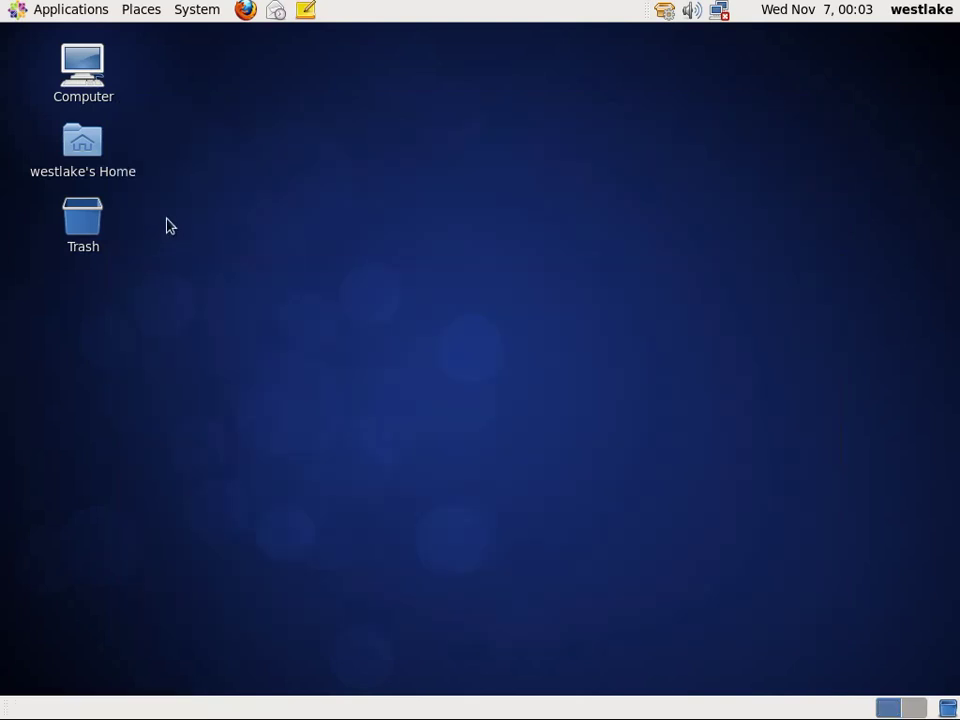
Step: Open the Firewall configuration tool and authenticate with the root password
{"action": "left_click", "coordinate": [184, 14]}
{"action": "mouse_move", "coordinate": [225, 34]}
{"action": "mouse_move", "coordinate": [234, 62]}
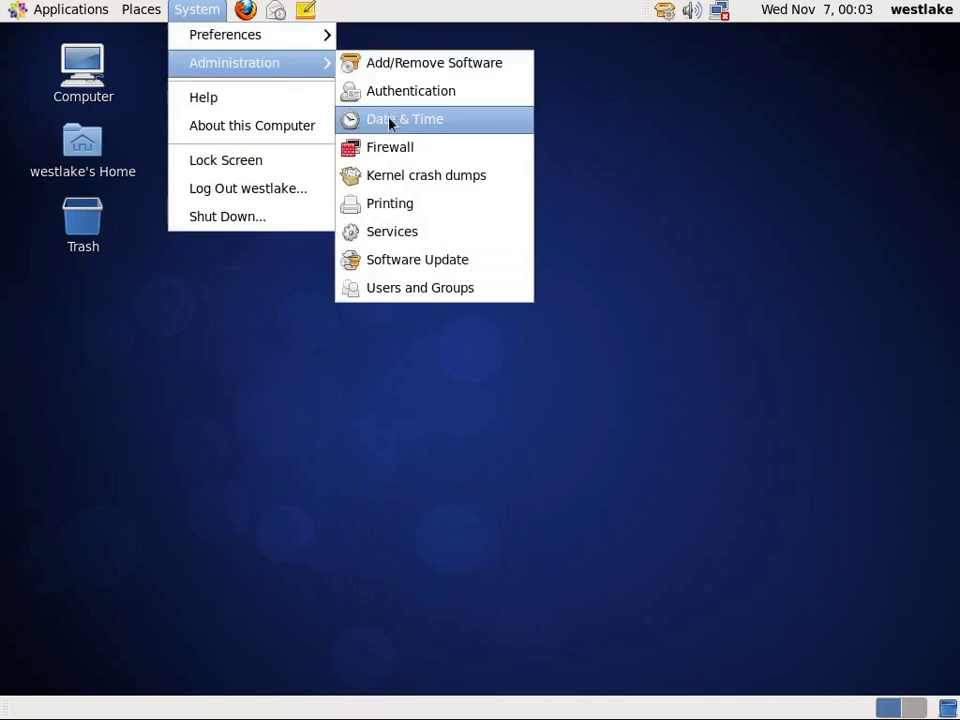
{"action": "left_click", "coordinate": [390, 147]}
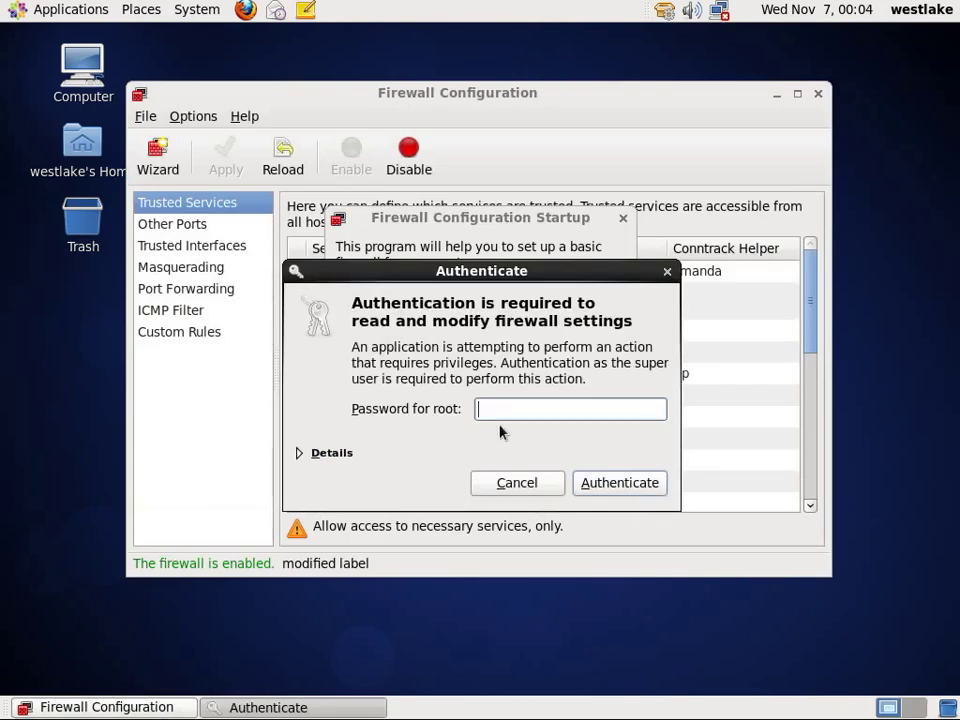
{"action": "type", "text": "********"}
{"action": "key", "text": "Return"}
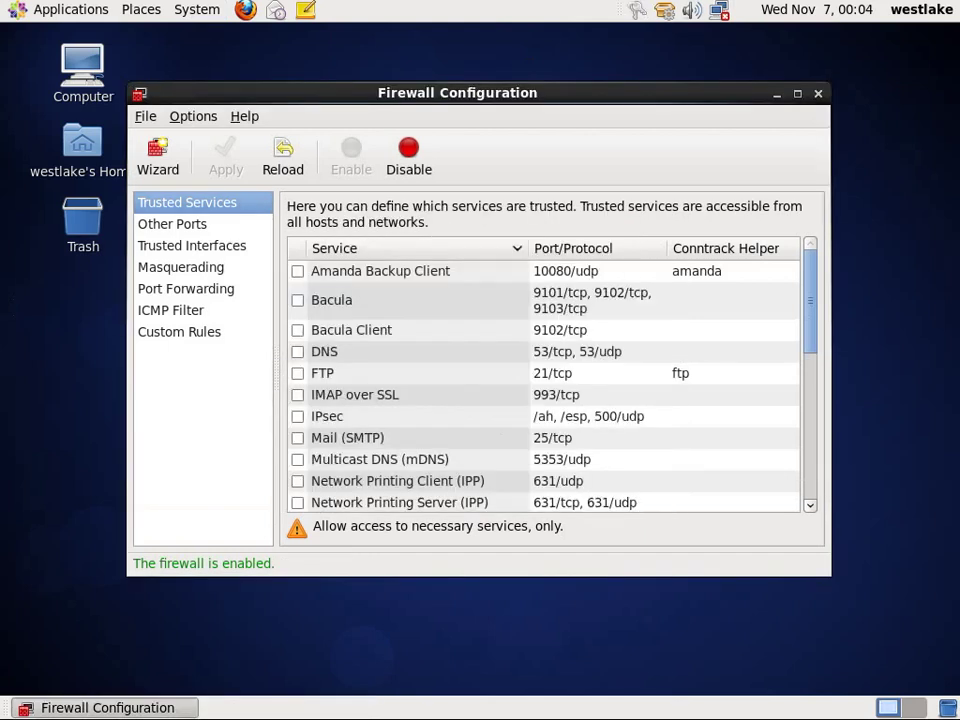
Step: Examine the firewall's trusted services, ports, interfaces, masquerading, port forwarding, ICMP filter and custom rules, and quit the tool
{"action": "left_click_drag", "start_coordinate": [808, 304], "coordinate": [810, 479]}
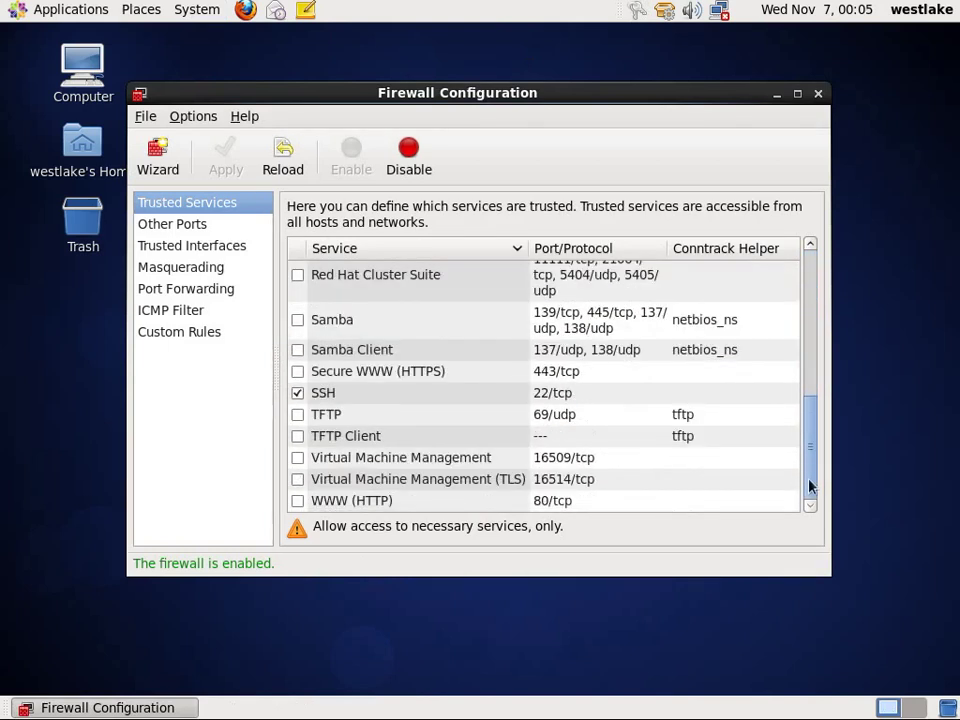
{"action": "left_click", "coordinate": [184, 224]}
{"action": "left_click", "coordinate": [186, 245]}
{"action": "left_click", "coordinate": [184, 267]}
{"action": "left_click", "coordinate": [181, 291]}
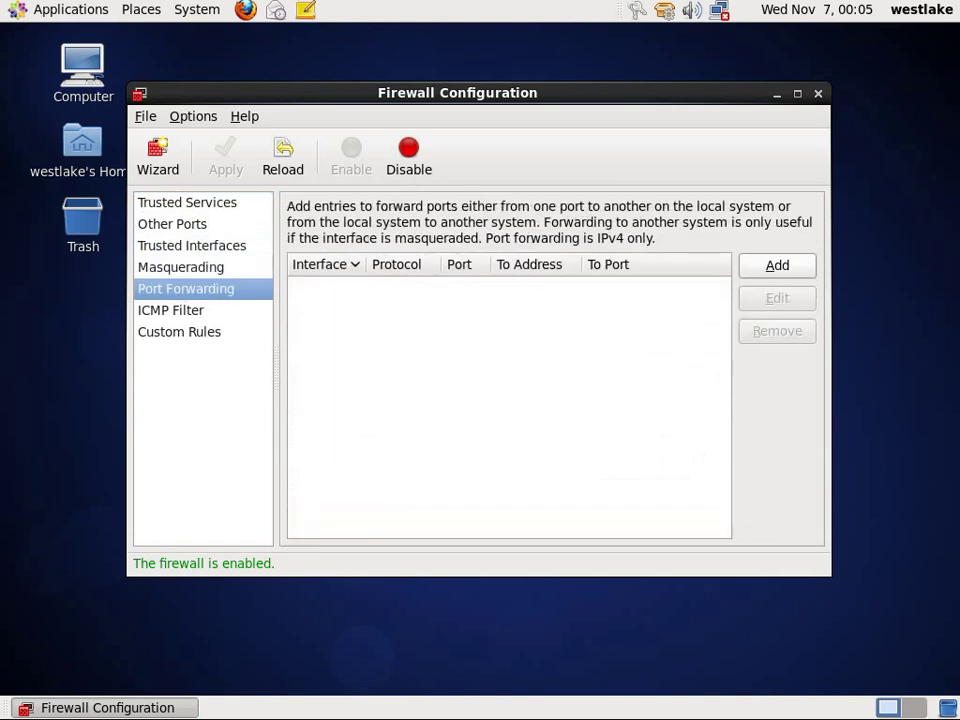
{"action": "left_click", "coordinate": [150, 313]}
{"action": "left_click", "coordinate": [185, 333]}
{"action": "left_click", "coordinate": [145, 116]}
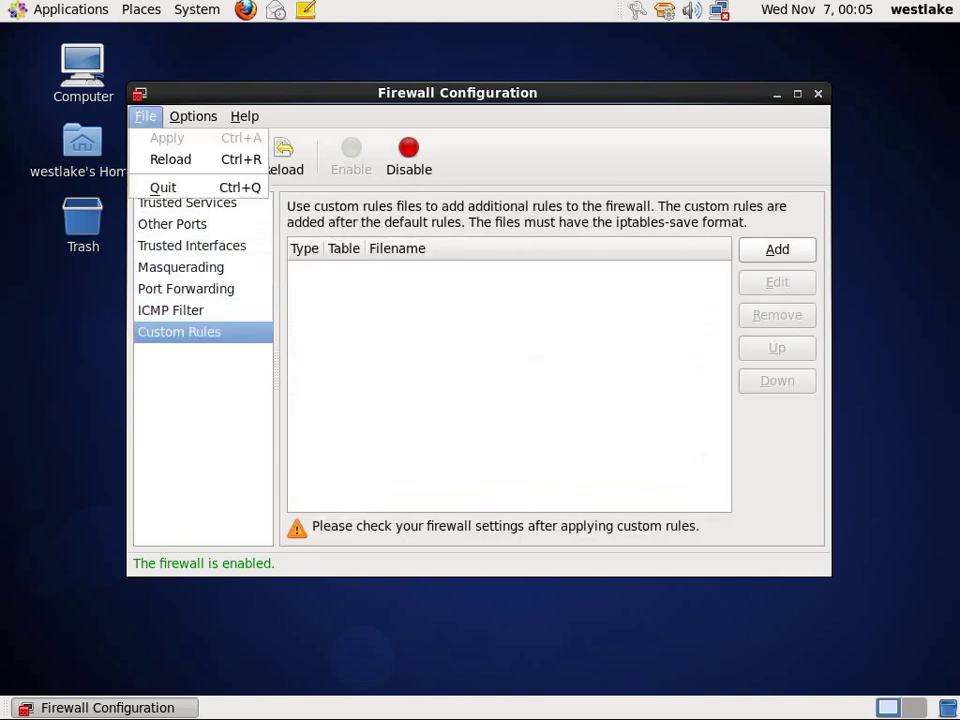
{"action": "left_click", "coordinate": [163, 187]}
Step: Check for available package updates with the Software Update administration tool and dismiss the result
{"action": "left_click", "coordinate": [197, 10]}
{"action": "mouse_move", "coordinate": [227, 64]}
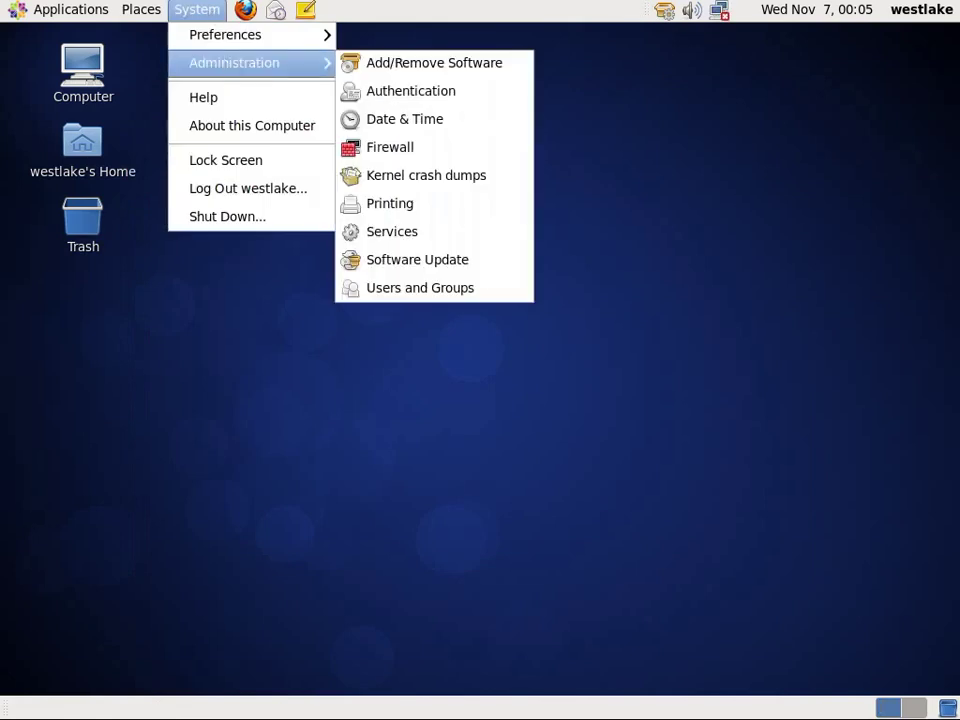
{"action": "left_click", "coordinate": [417, 259]}
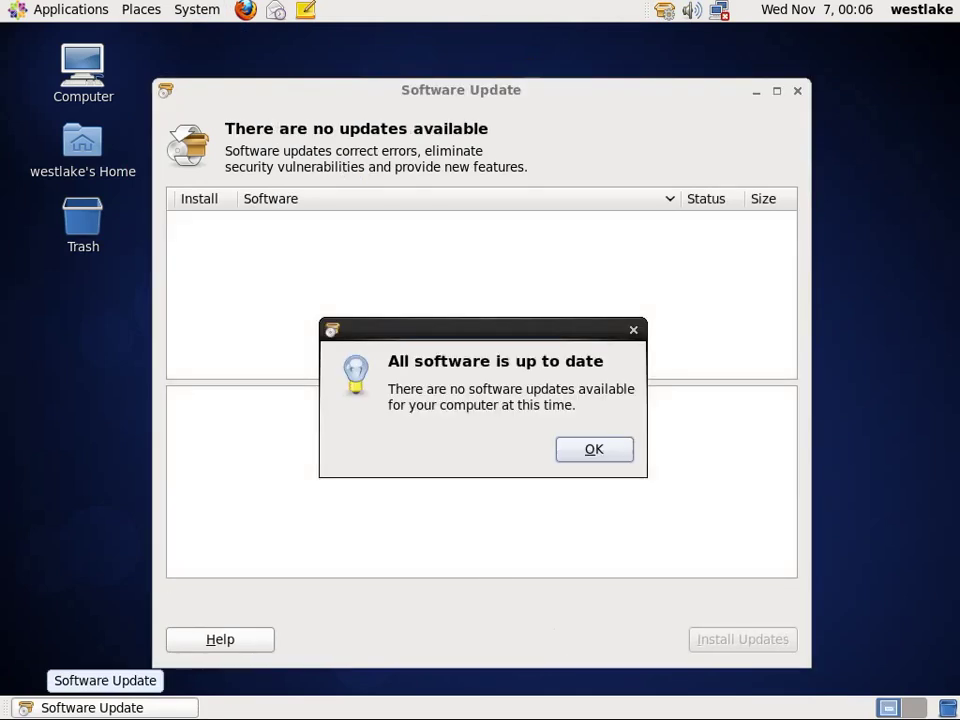
{"action": "left_click", "coordinate": [573, 451]}
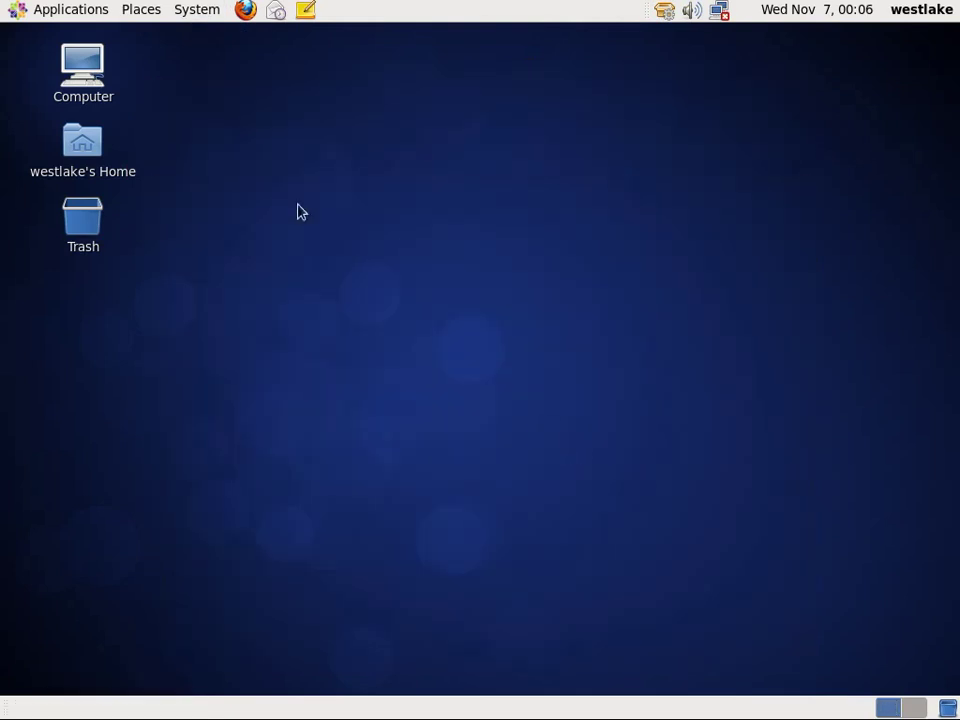
Step: Examine the contact, address and personal info pages of the user's account information and close it
{"action": "left_click", "coordinate": [921, 9]}
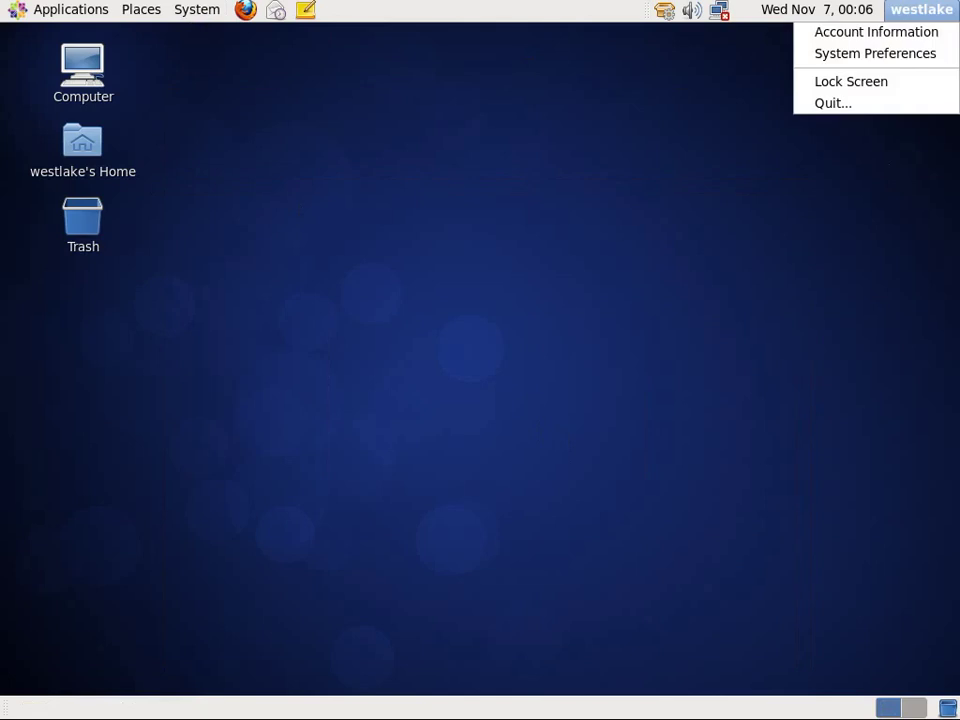
{"action": "left_click", "coordinate": [922, 32]}
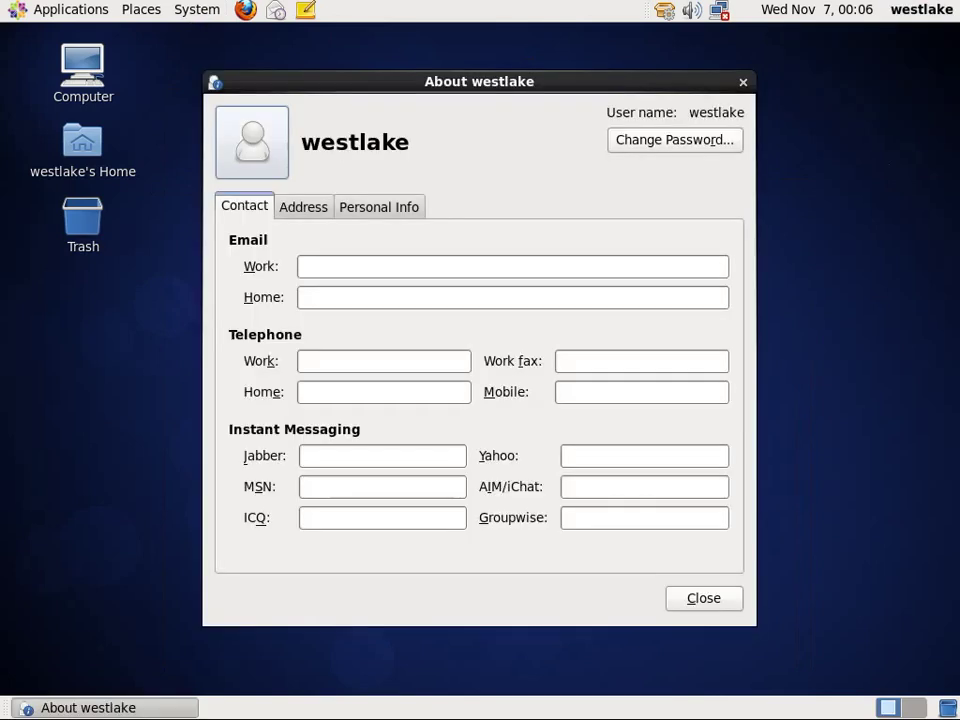
{"action": "left_click", "coordinate": [305, 207]}
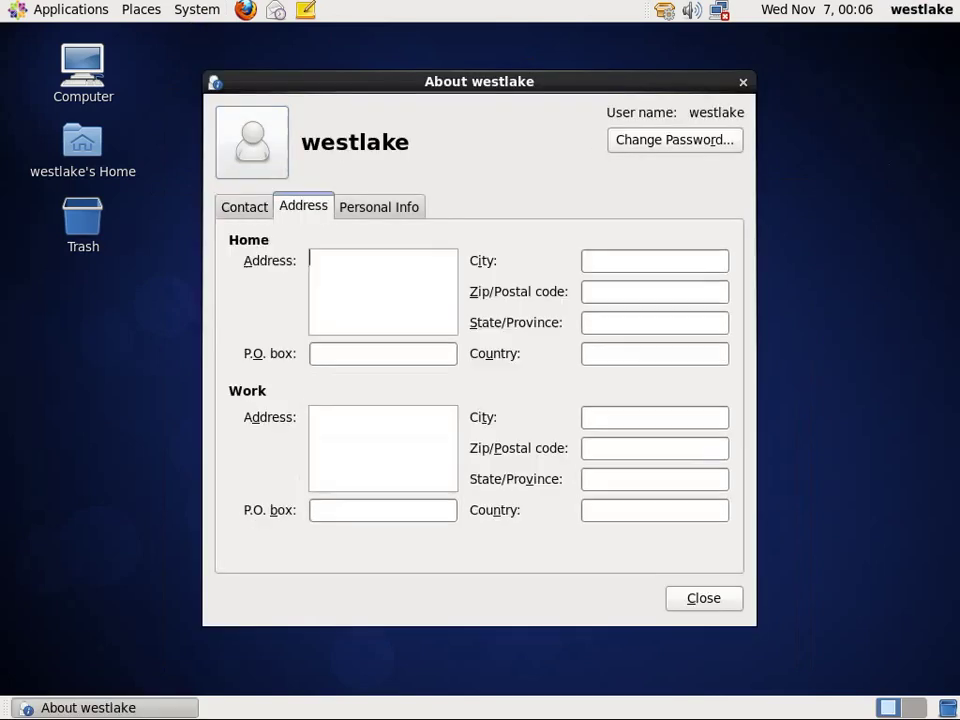
{"action": "left_click", "coordinate": [392, 212]}
{"action": "left_click", "coordinate": [688, 602]}
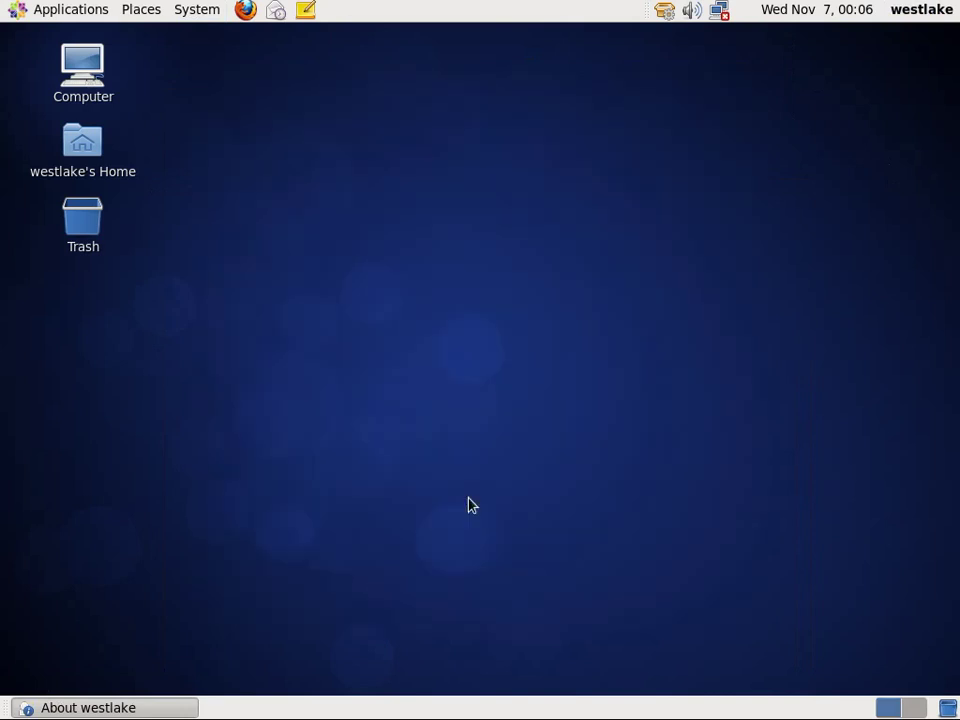
Step: Look through the system preferences in the Control Center, including the Software Updates preferences, and close it
{"action": "left_click", "coordinate": [920, 9]}
{"action": "left_click", "coordinate": [893, 53]}
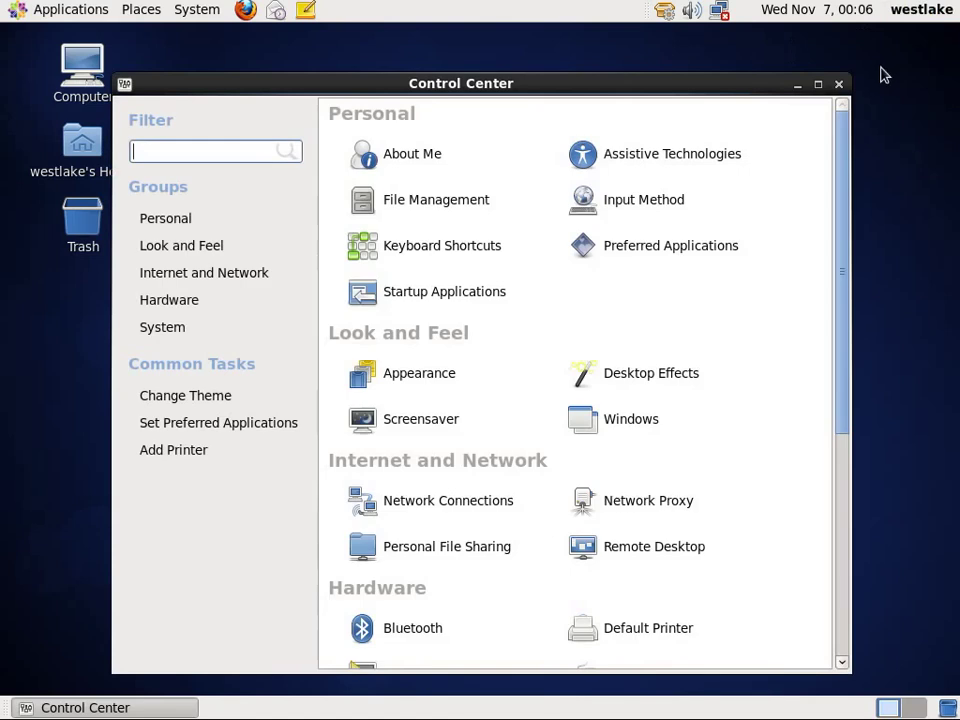
{"action": "left_click_drag", "start_coordinate": [757, 83], "coordinate": [756, 67]}
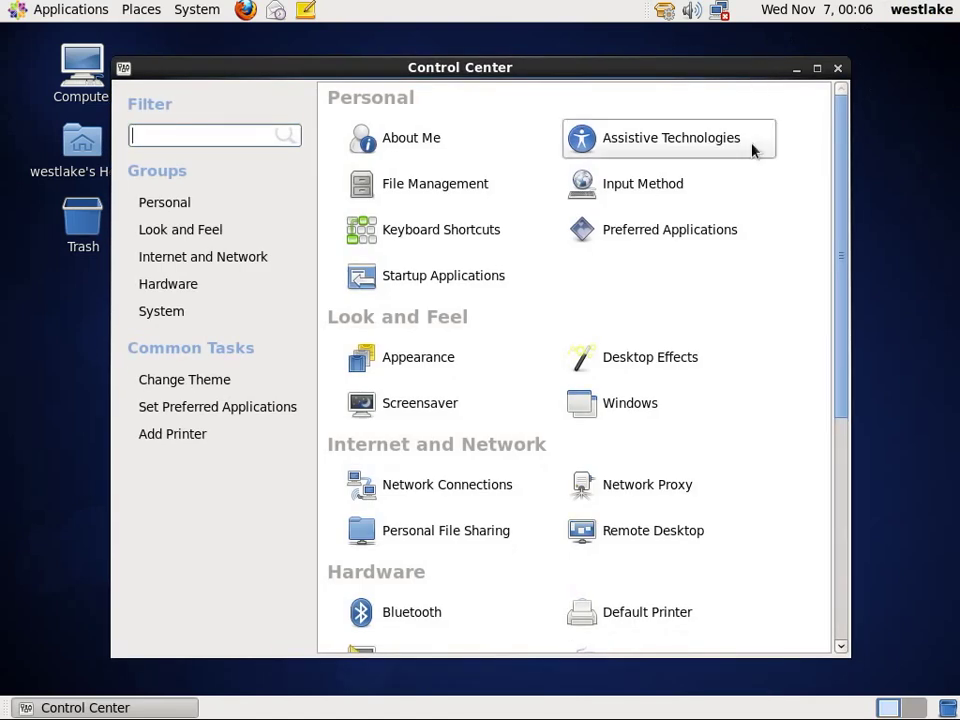
{"action": "left_click_drag", "start_coordinate": [845, 195], "coordinate": [828, 441]}
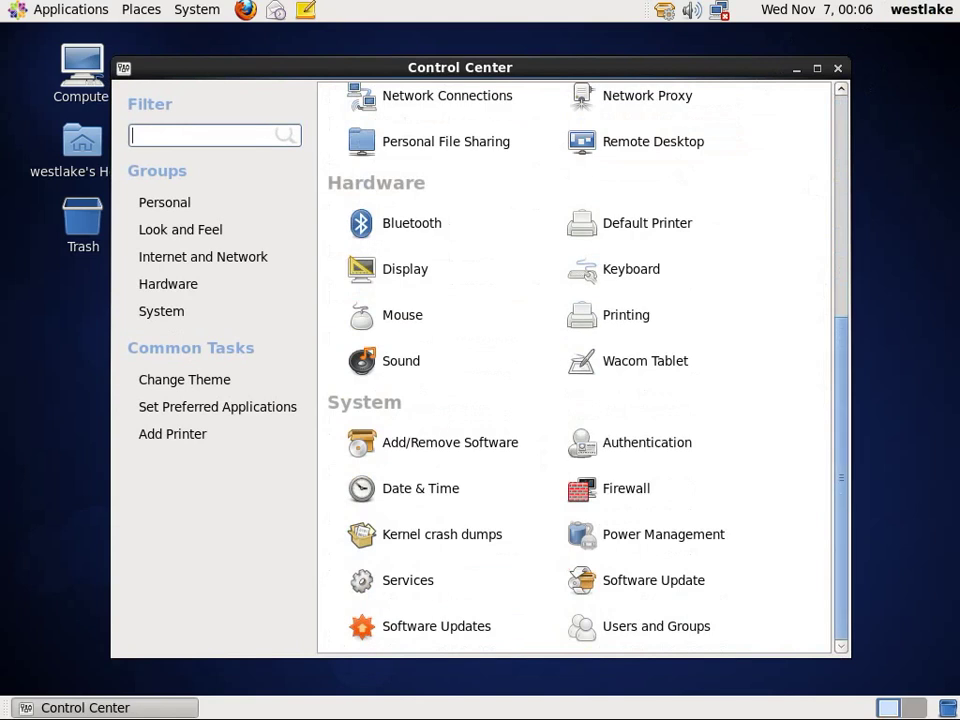
{"action": "left_click", "coordinate": [433, 627]}
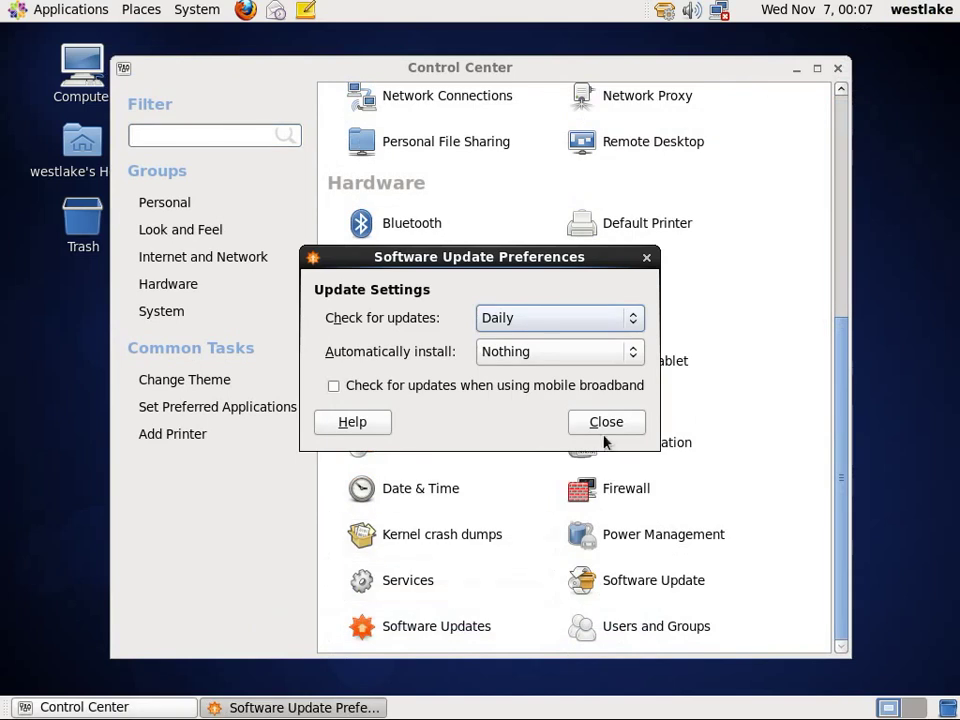
{"action": "left_click", "coordinate": [606, 428]}
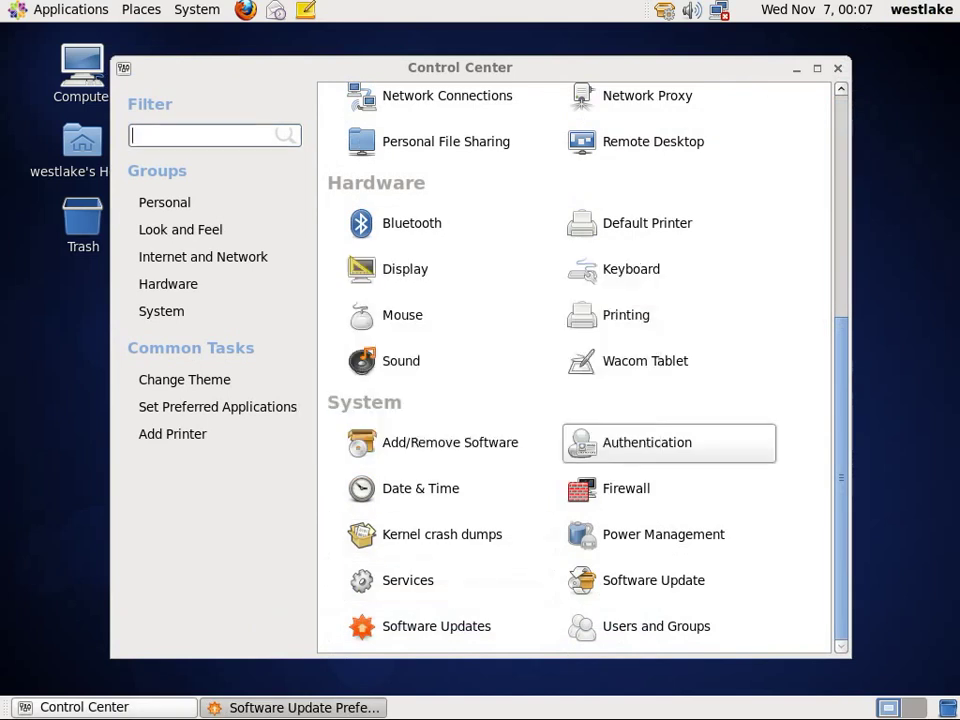
{"action": "left_click", "coordinate": [838, 68]}
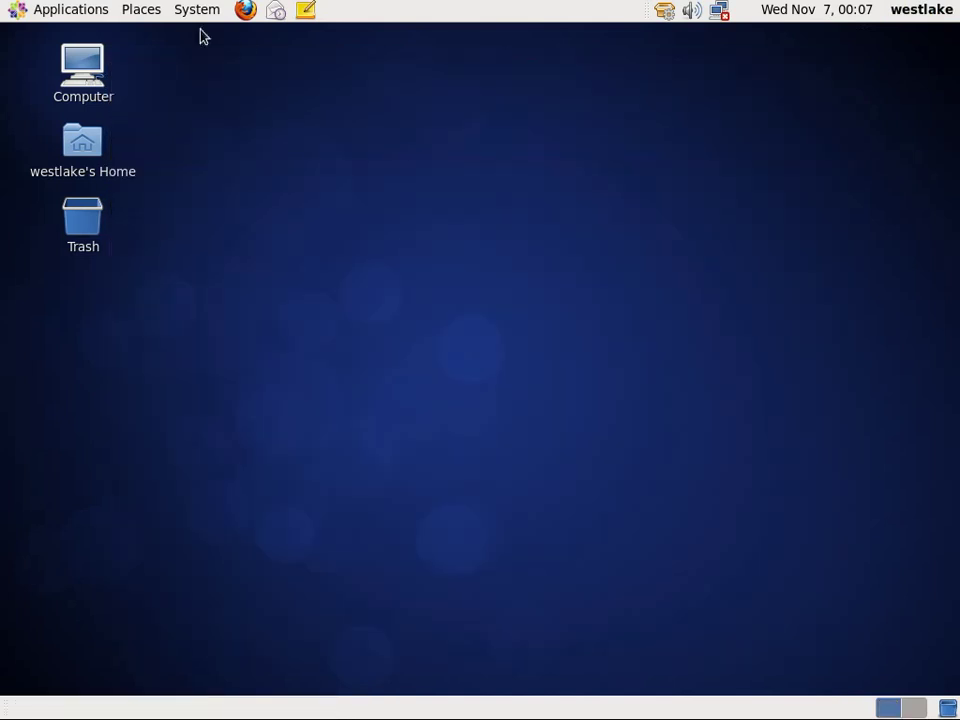
Step: Log out of the current GNOME desktop session
{"action": "left_click", "coordinate": [205, 10]}
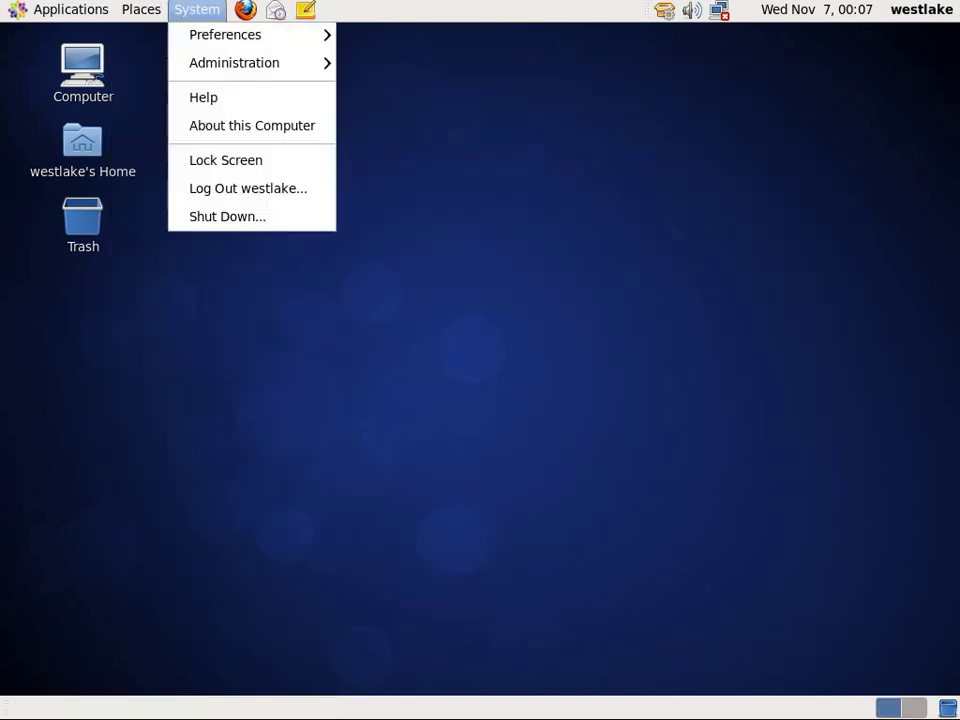
{"action": "left_click", "coordinate": [205, 192]}
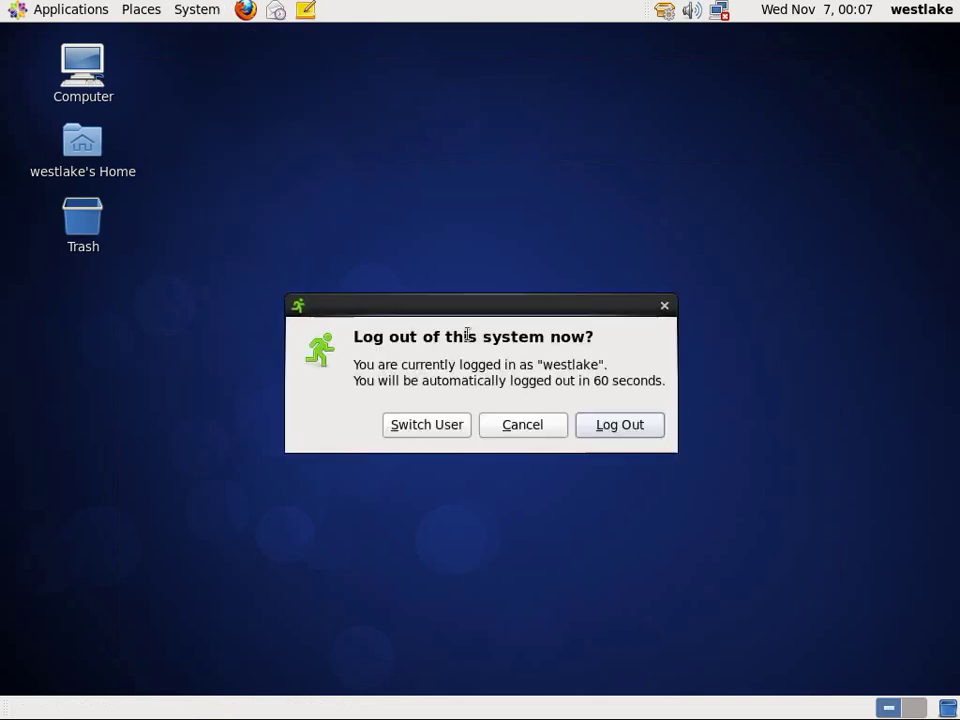
{"action": "key", "text": "Return"}
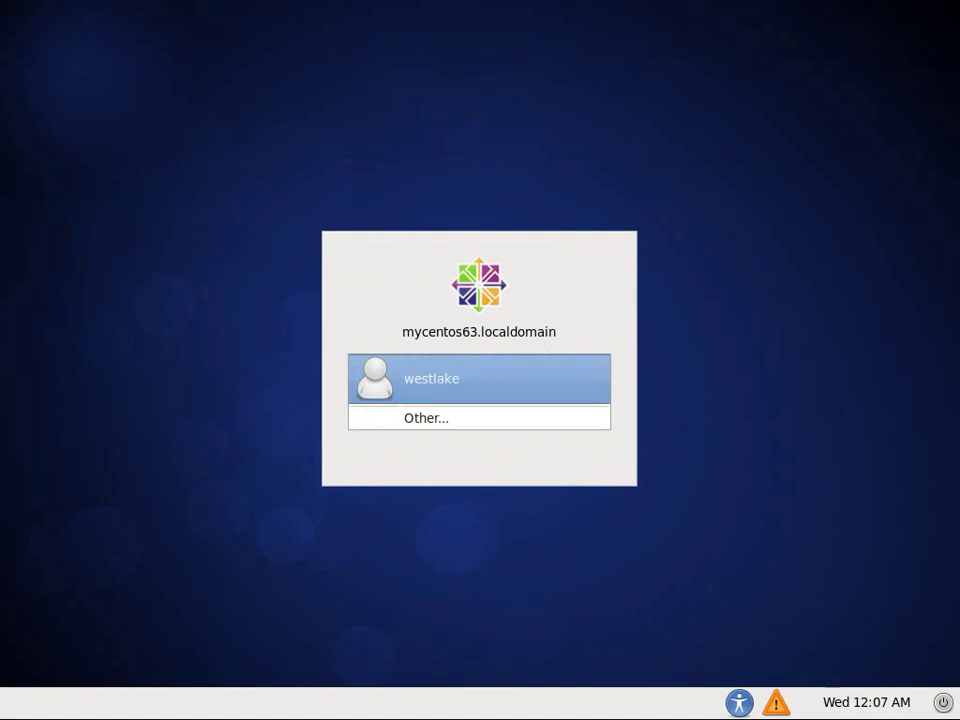
Step: Log in to the existing user account with the KDE session, entering the account password
{"action": "left_click", "coordinate": [435, 382]}
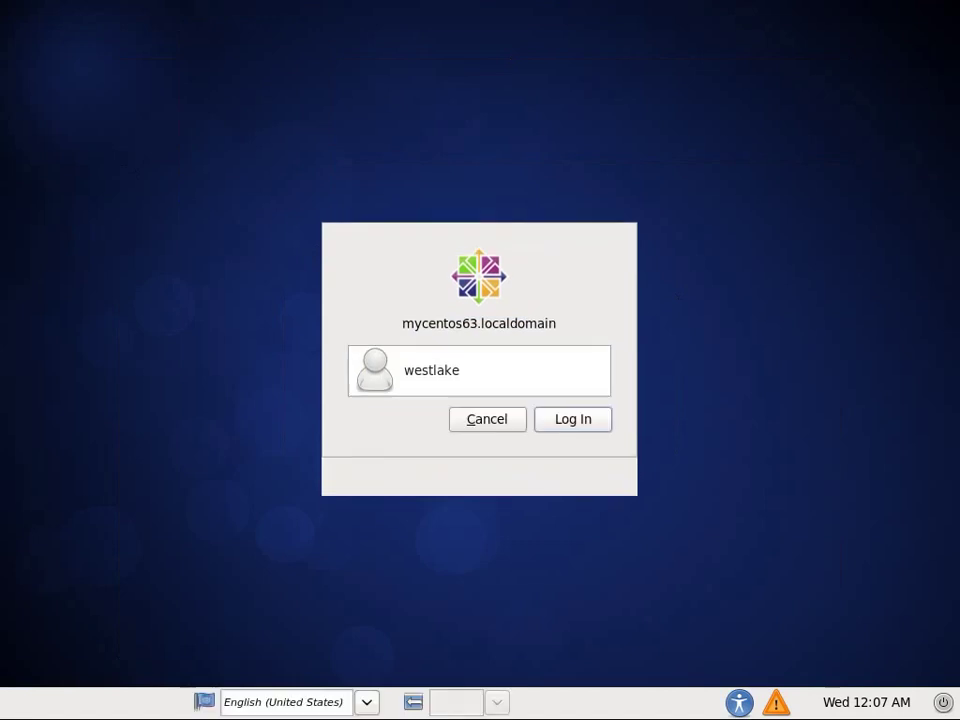
{"action": "left_click", "coordinate": [495, 703]}
{"action": "left_click", "coordinate": [481, 680]}
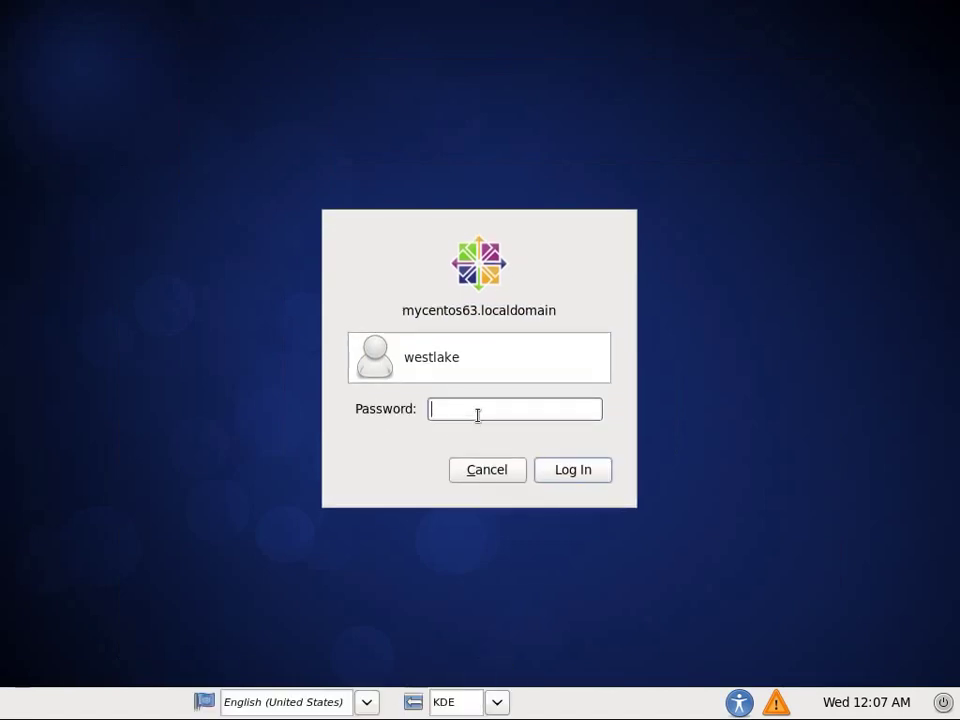
{"action": "type", "text": "********"}
{"action": "key", "text": "Return"}
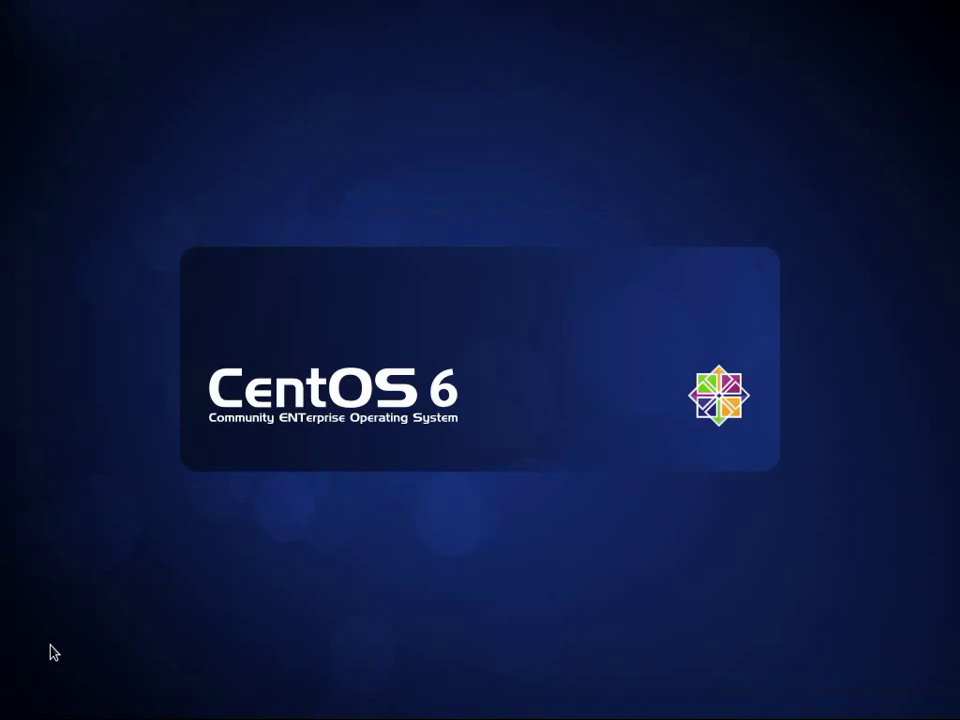
Step: Look through the KDE application launcher's application categories and recently used items
{"action": "key", "text": "alt+F1"}
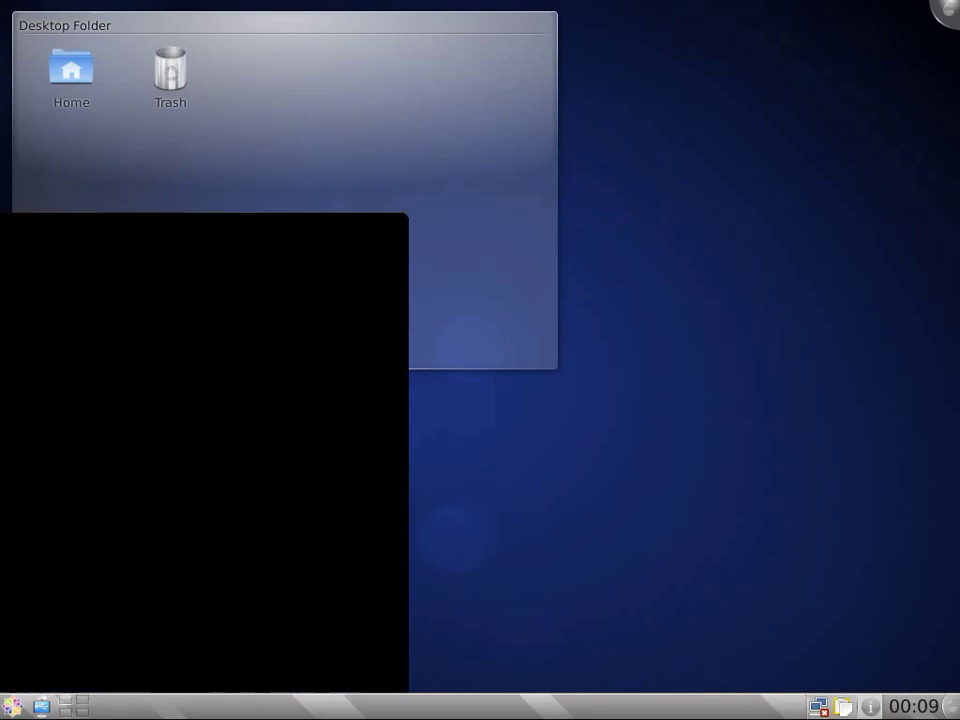
{"action": "left_click", "coordinate": [107, 671]}
{"action": "scroll", "coordinate": [200, 446], "scroll_direction": "down", "scroll_amount": 3}
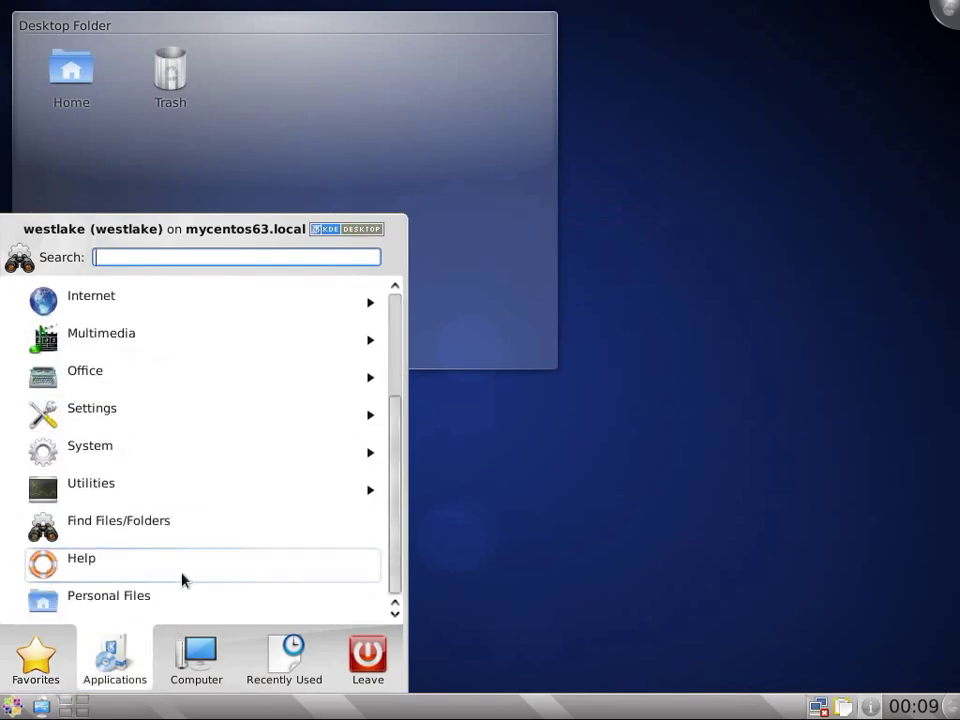
{"action": "mouse_move", "coordinate": [253, 669]}
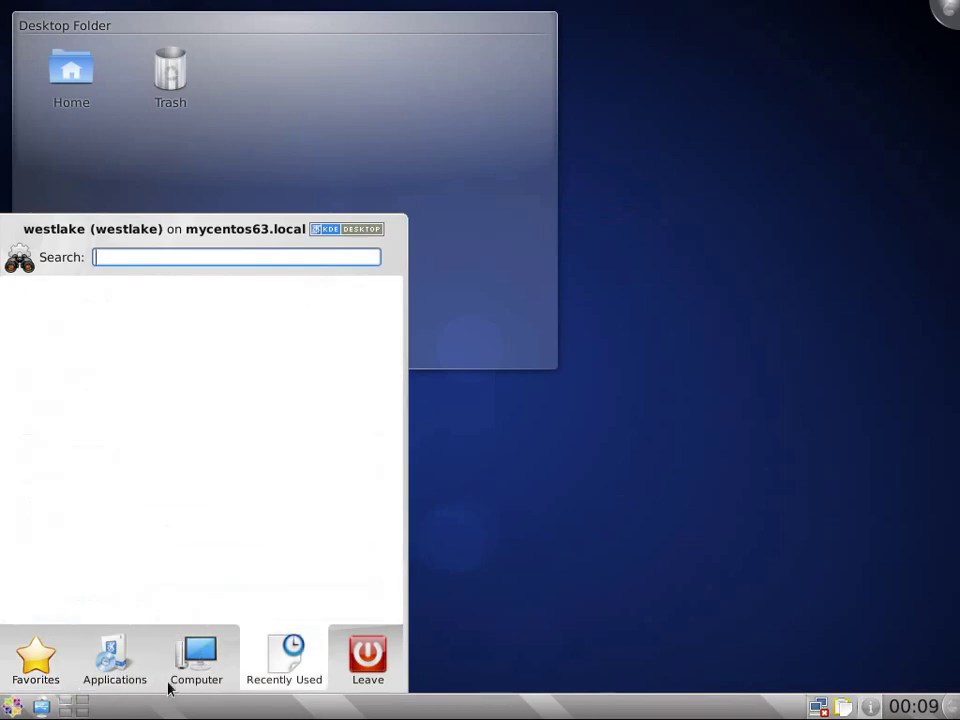
Step: Switch the KDE application launcher to the classic menu style
{"action": "right_click", "coordinate": [10, 707]}
{"action": "left_click", "coordinate": [85, 621]}
{"action": "left_click", "coordinate": [12, 707]}
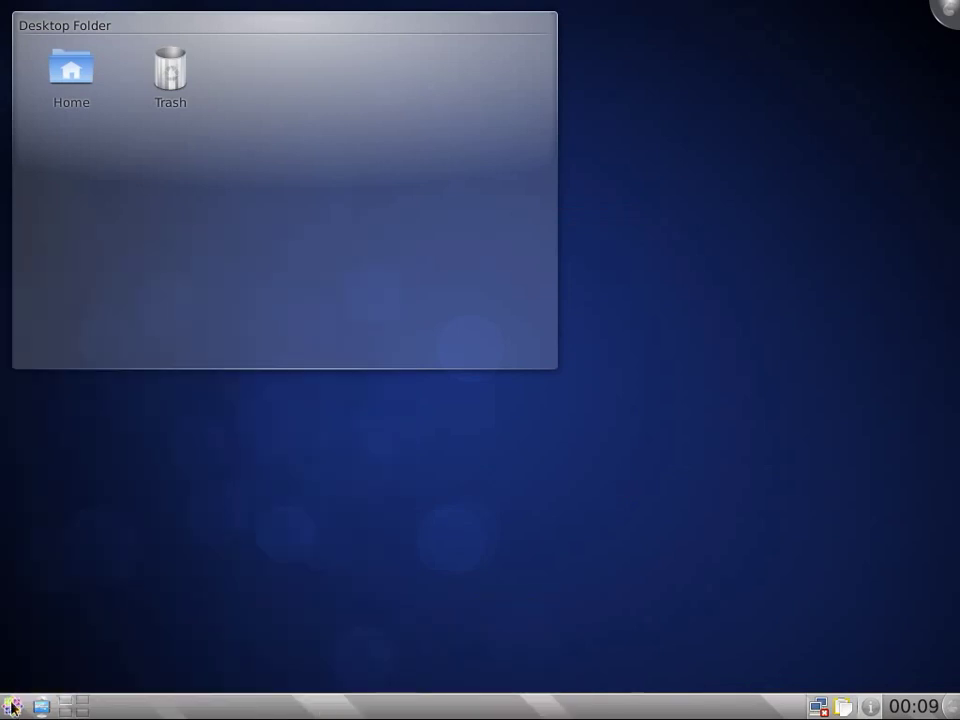
Step: Look through the classic launcher's categories, including Administration, Development, Internet and Settings, and close it
{"action": "left_click", "coordinate": [12, 707]}
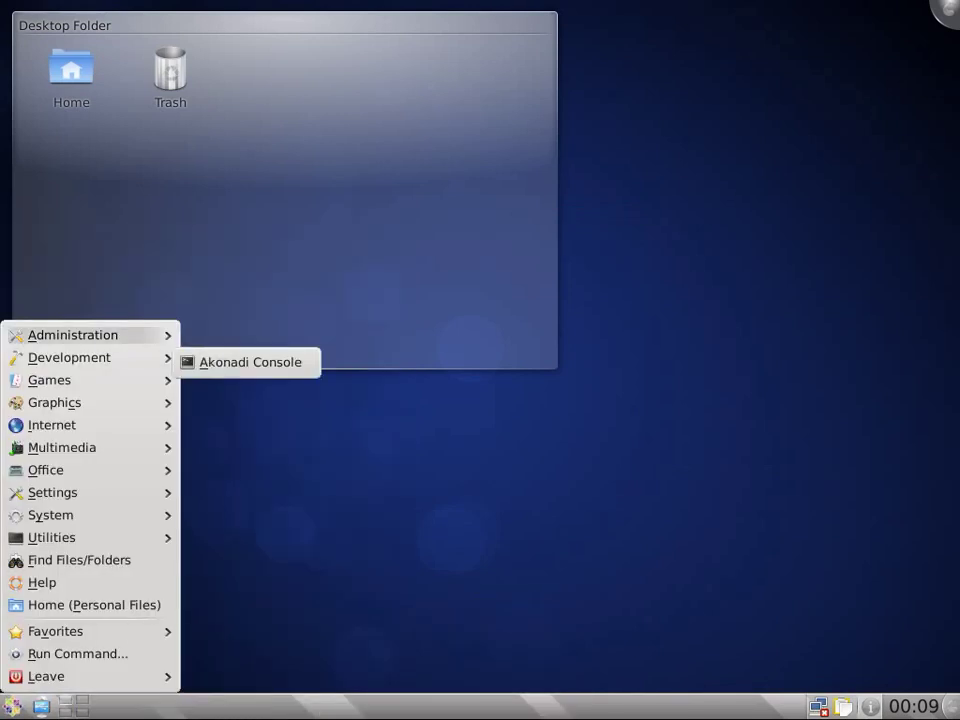
{"action": "mouse_move", "coordinate": [100, 335]}
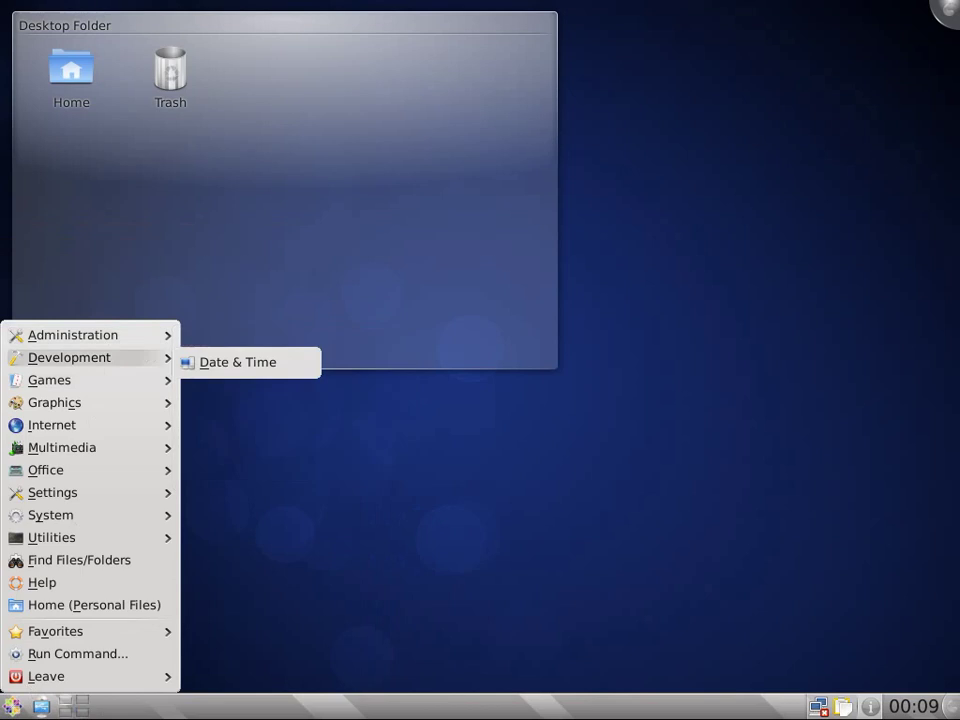
{"action": "mouse_move", "coordinate": [90, 447]}
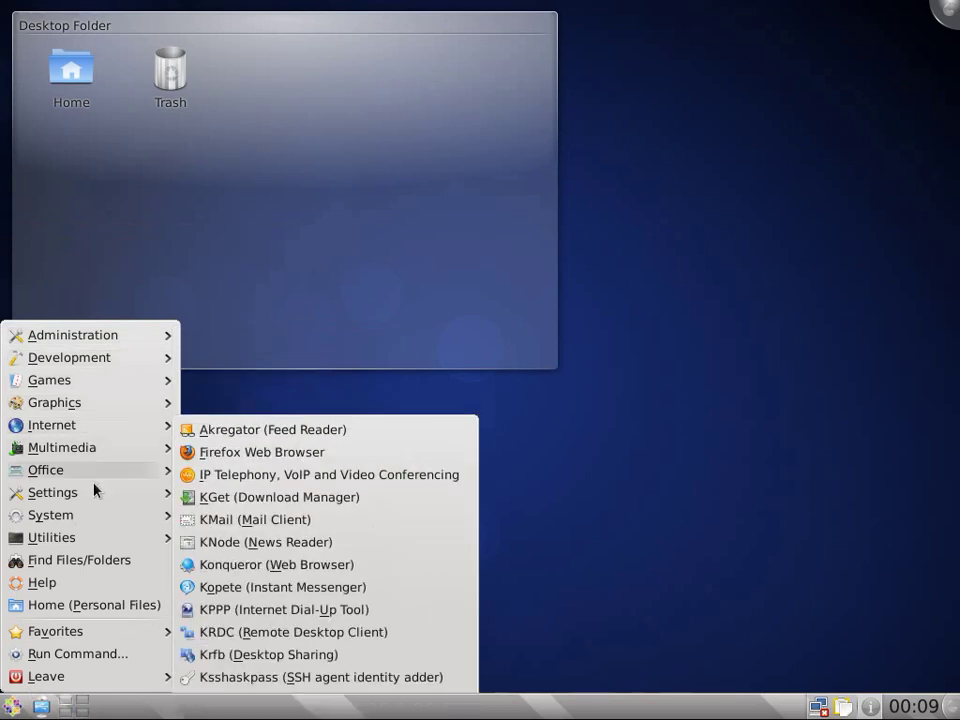
{"action": "mouse_move", "coordinate": [96, 503]}
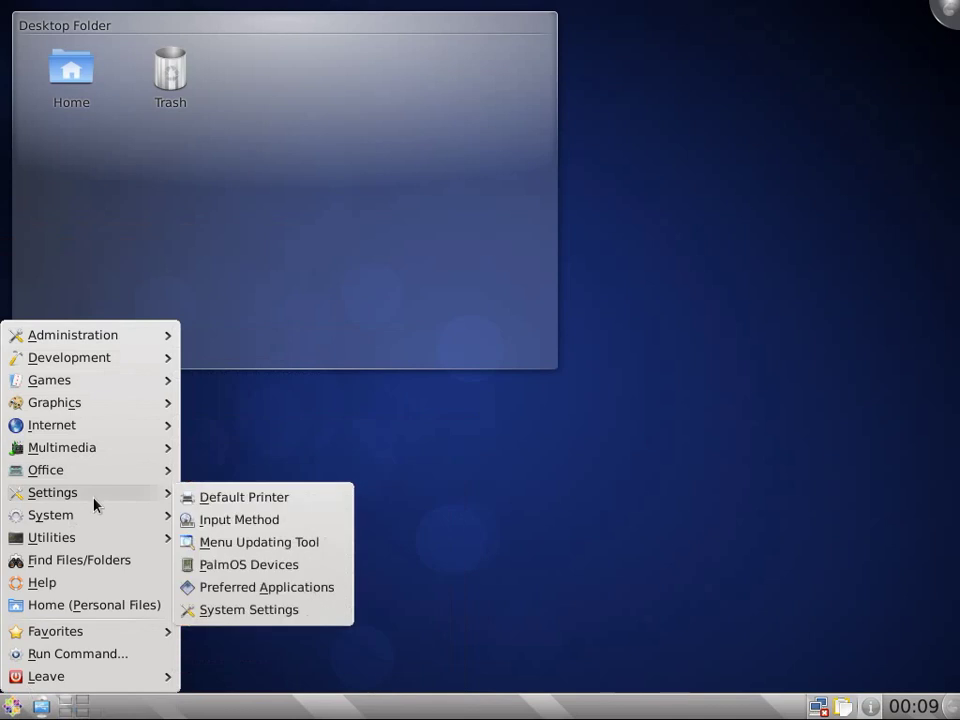
{"action": "left_click", "coordinate": [329, 431]}
Step: Examine the options offered for the KDE desktop background and in the desktop toolbox
{"action": "right_click", "coordinate": [329, 431]}
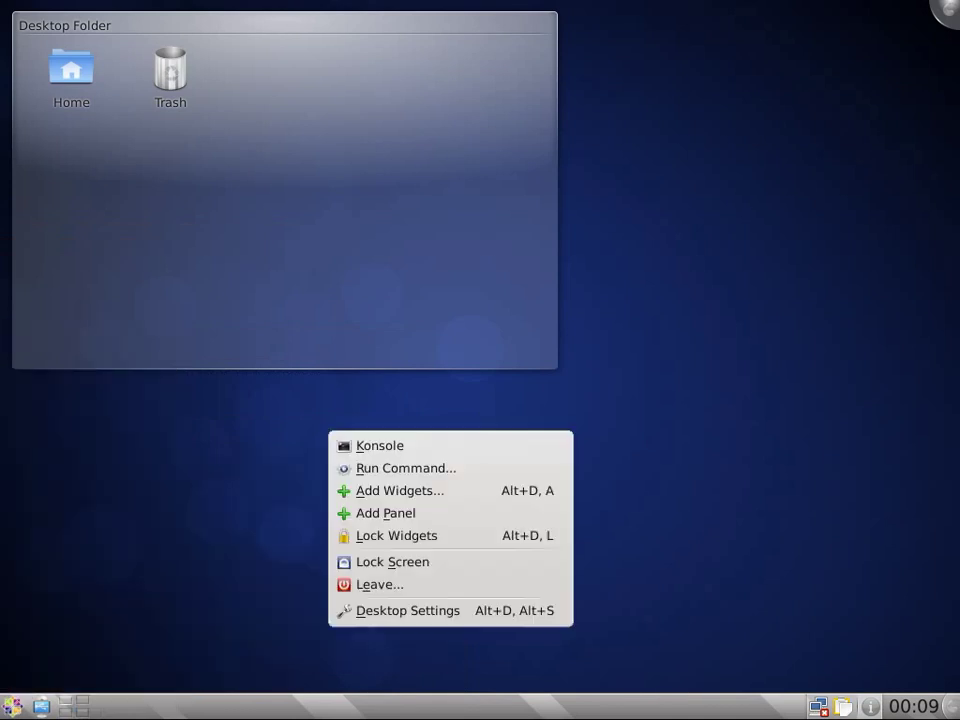
{"action": "left_click", "coordinate": [233, 445]}
{"action": "left_click", "coordinate": [955, 12]}
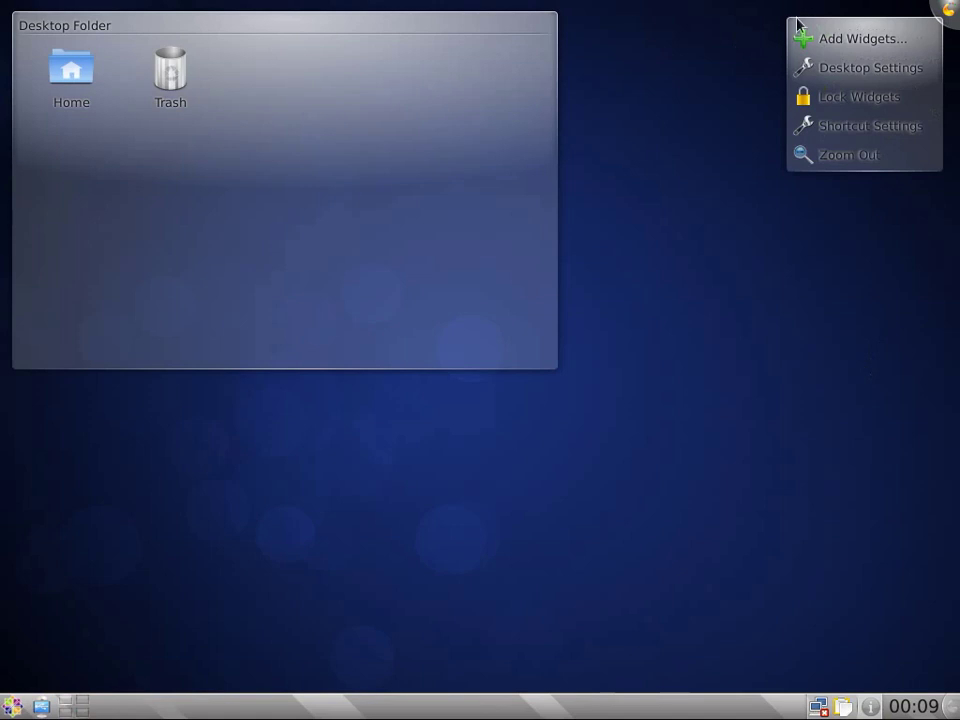
{"action": "left_click", "coordinate": [955, 12]}
Step: Examine the clipboard and system tray options in the KDE panel
{"action": "left_click", "coordinate": [844, 706]}
{"action": "left_click", "coordinate": [688, 621]}
{"action": "right_click", "coordinate": [861, 706]}
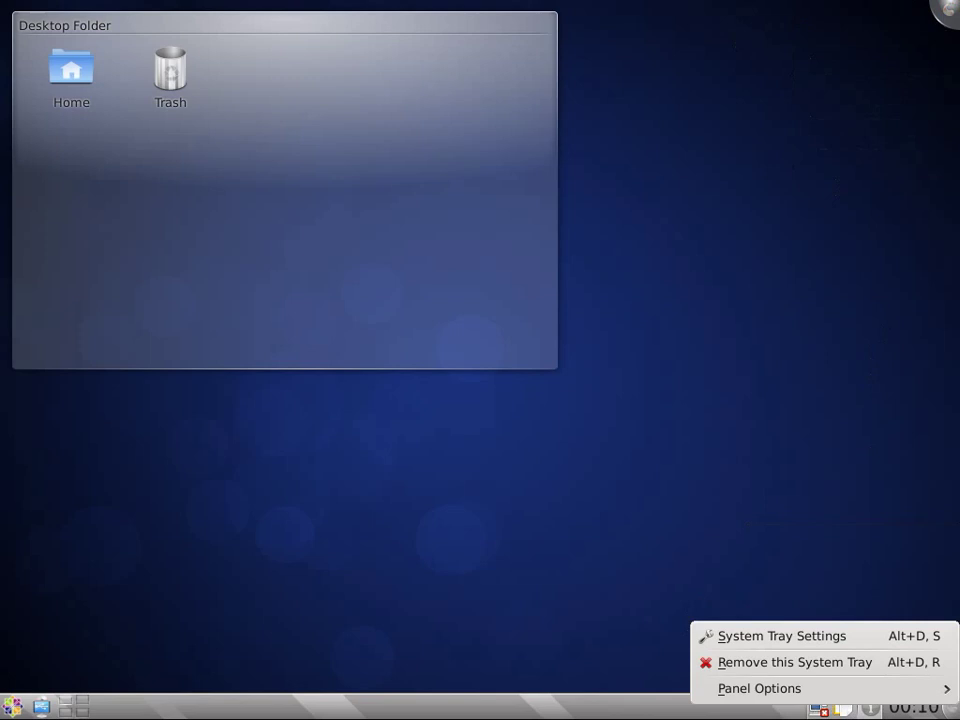
{"action": "left_click", "coordinate": [808, 576]}
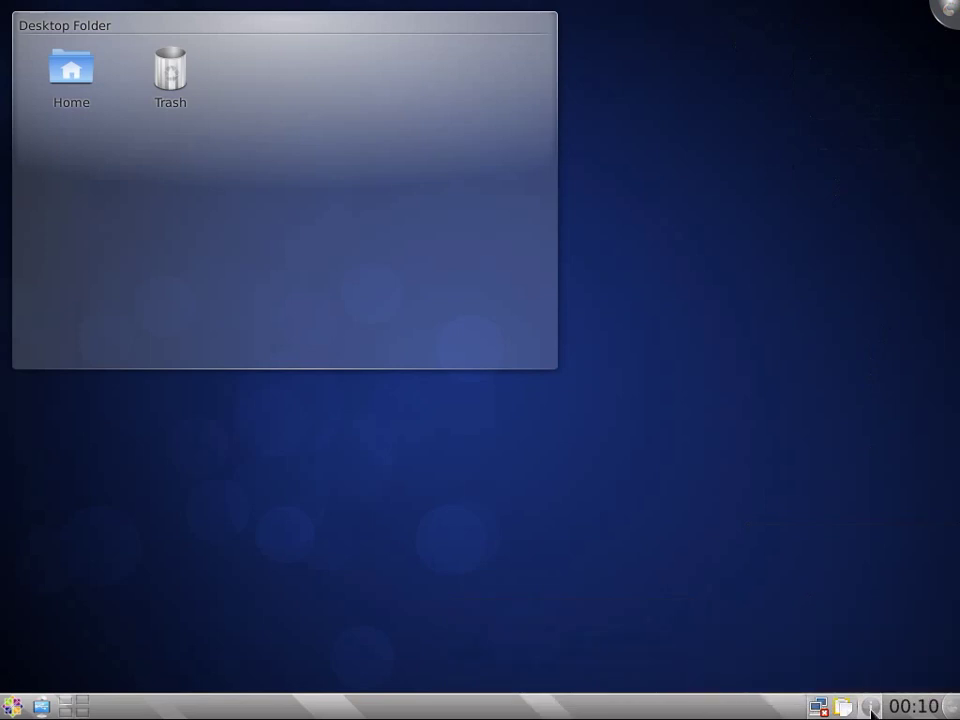
Step: Connect the computer to the network through the network manager in the system tray
{"action": "left_click", "coordinate": [819, 706]}
{"action": "left_click", "coordinate": [822, 706]}
{"action": "left_click", "coordinate": [822, 706]}
{"action": "left_click", "coordinate": [772, 662]}
Step: Open the Firefox web browser from the application launcher's Internet category and go to youtube.com
{"action": "left_click", "coordinate": [12, 706]}
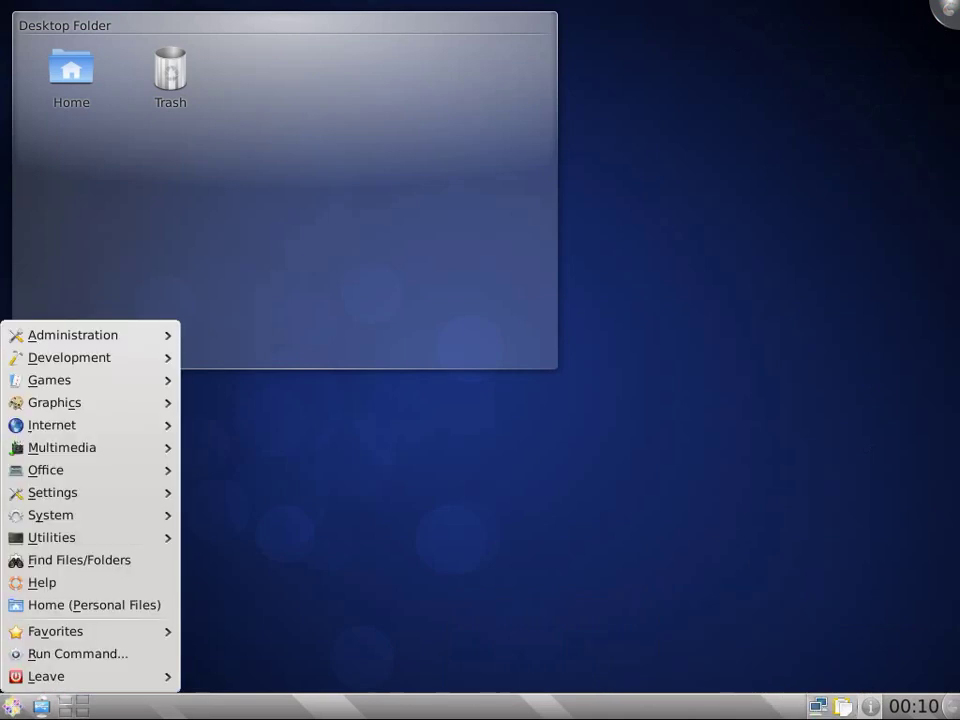
{"action": "mouse_move", "coordinate": [100, 425]}
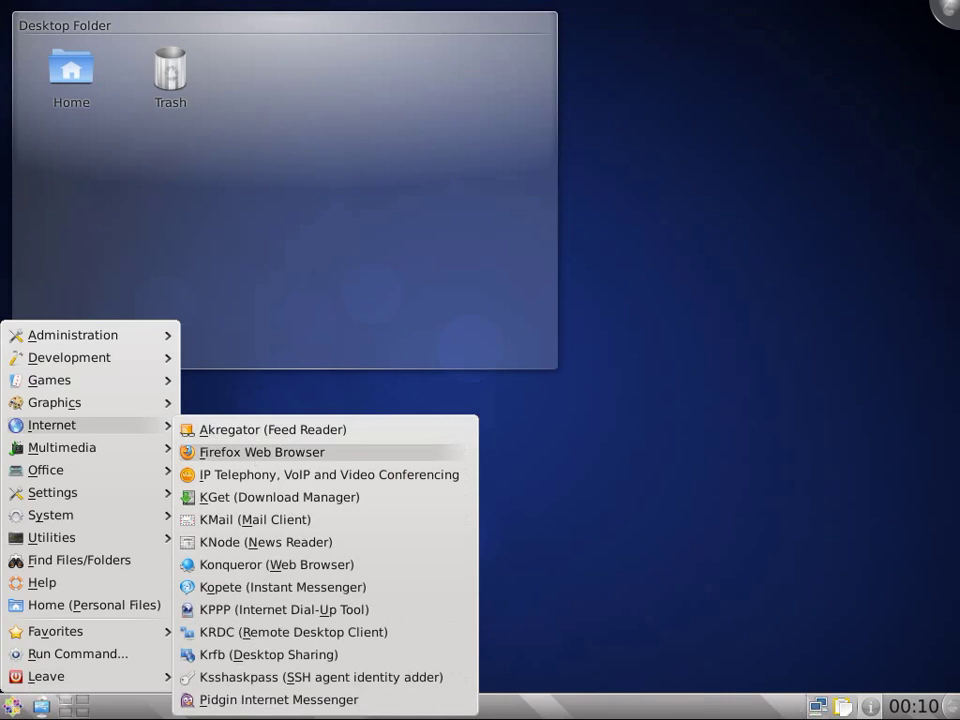
{"action": "left_click", "coordinate": [255, 455]}
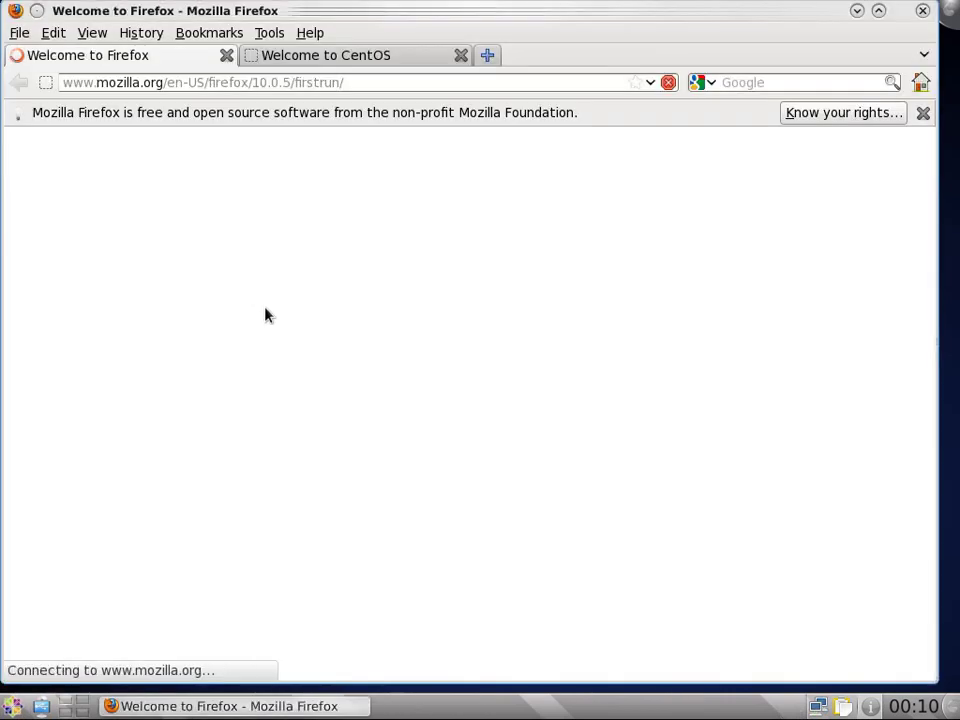
{"action": "type", "text": "youtu"}
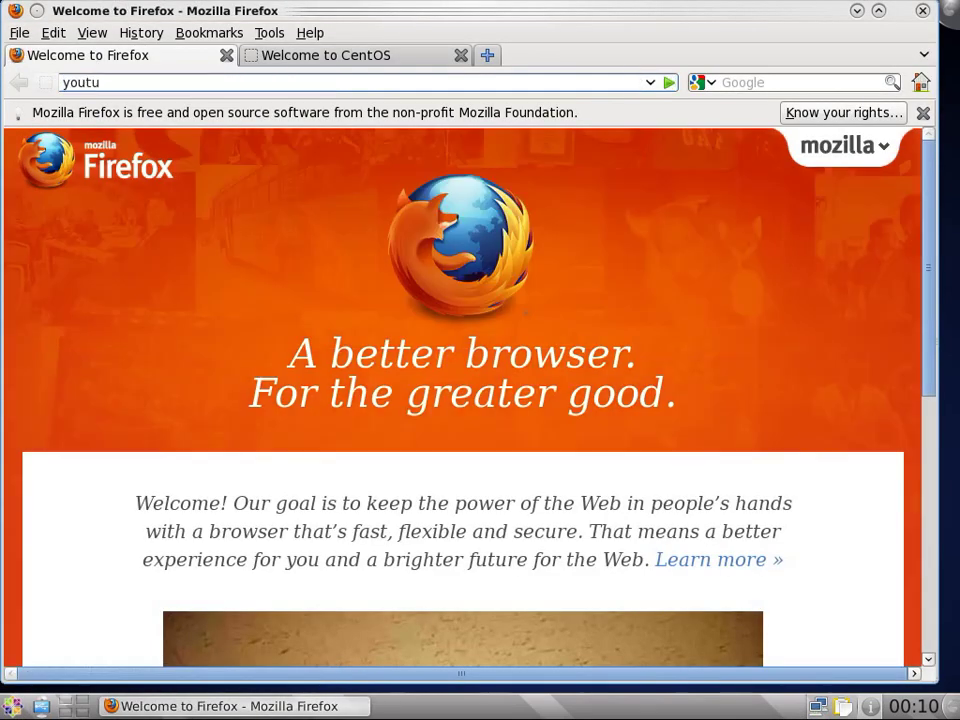
{"action": "type", "text": "be.com"}
{"action": "key", "text": "Return"}
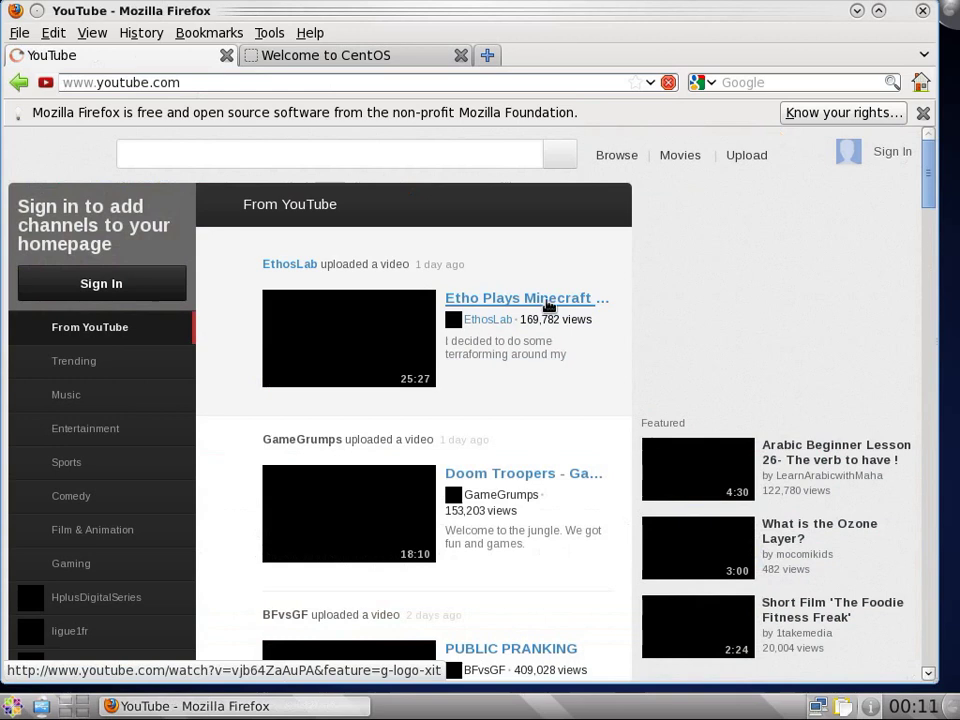
Step: Open the Etho Plays Minecraft video page, and close Firefox with all its tabs
{"action": "left_click", "coordinate": [549, 303]}
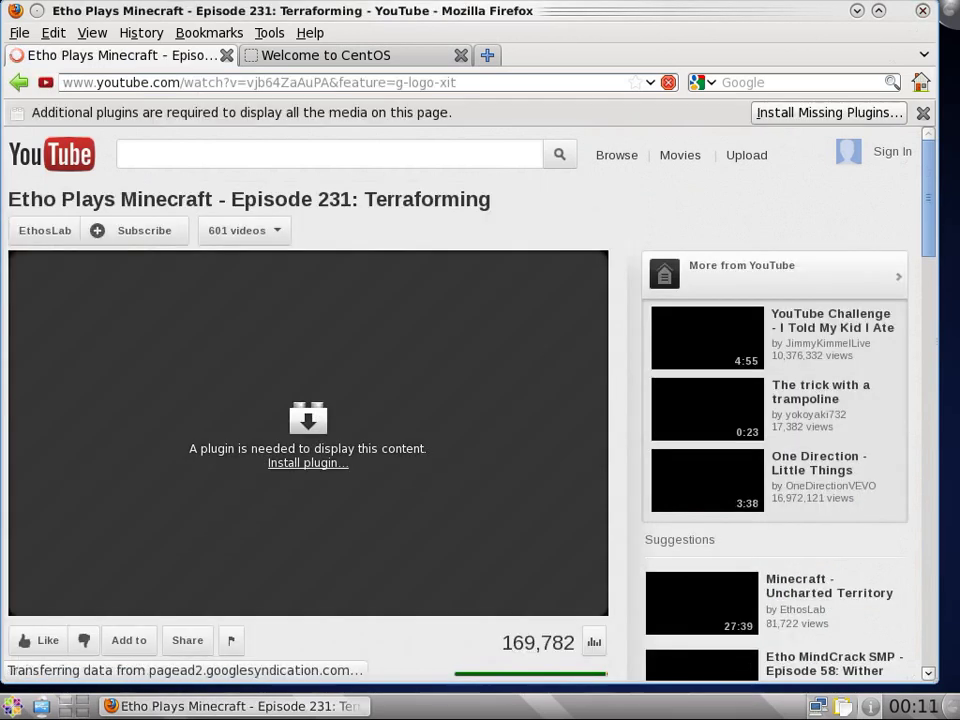
{"action": "left_click", "coordinate": [922, 11]}
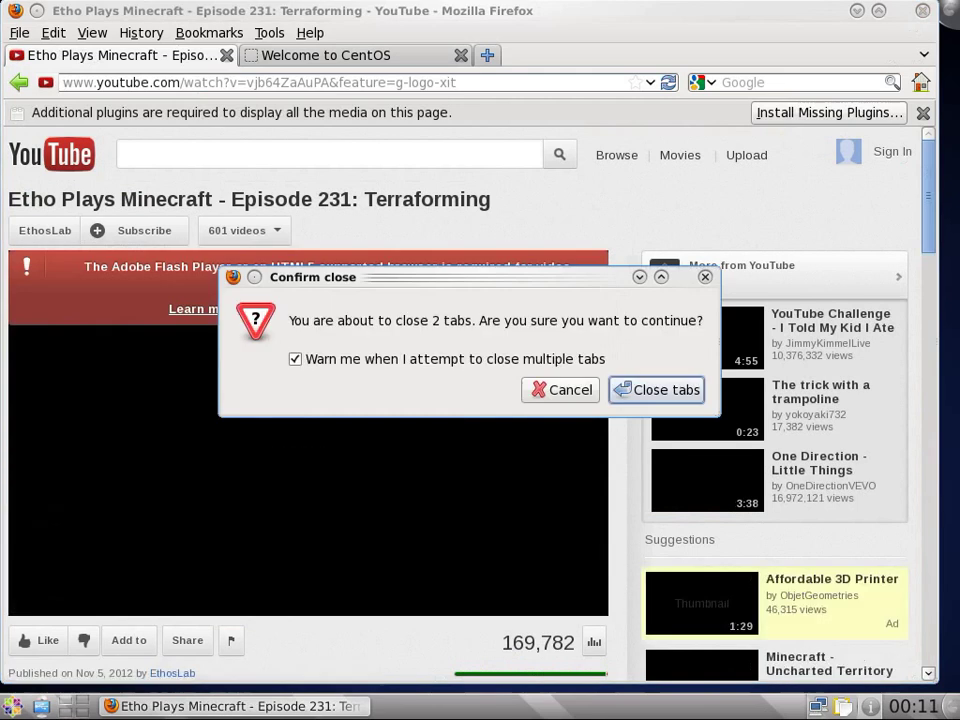
{"action": "left_click", "coordinate": [673, 397]}
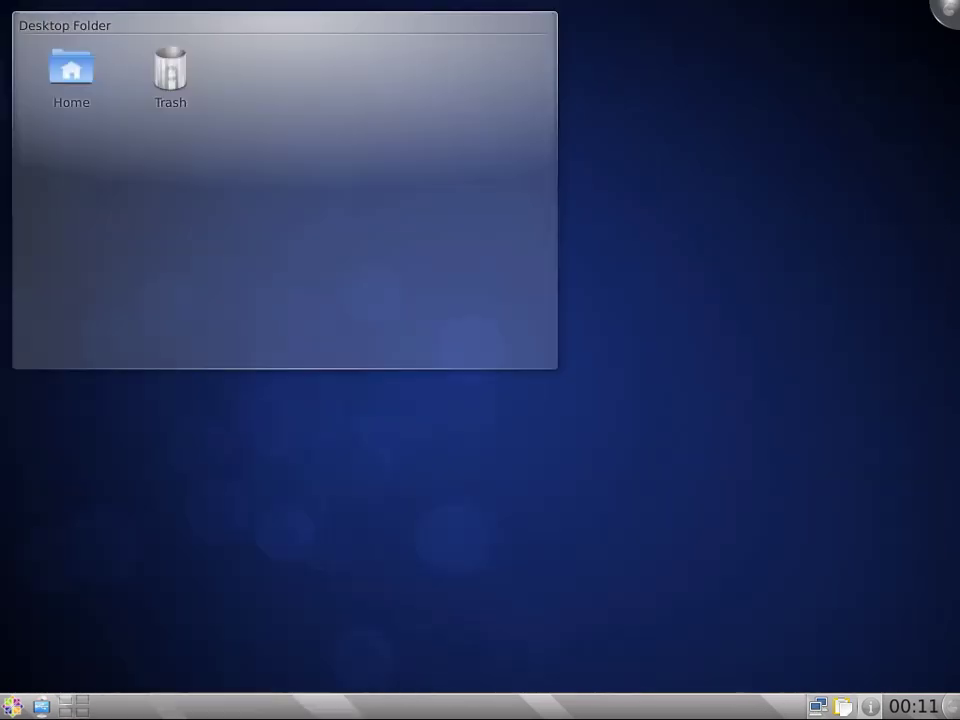
Step: Log out of the KDE session and confirm the logout
{"action": "left_click", "coordinate": [13, 706]}
{"action": "mouse_move", "coordinate": [107, 681]}
{"action": "left_click", "coordinate": [227, 565]}
{"action": "left_click", "coordinate": [222, 566]}
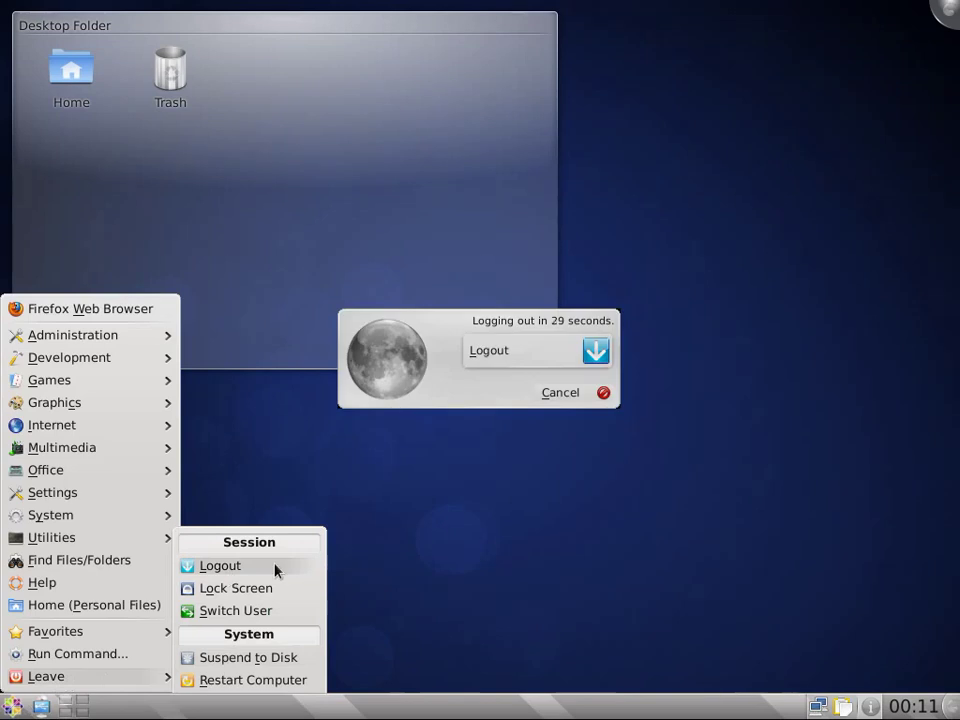
{"action": "left_click", "coordinate": [510, 349]}
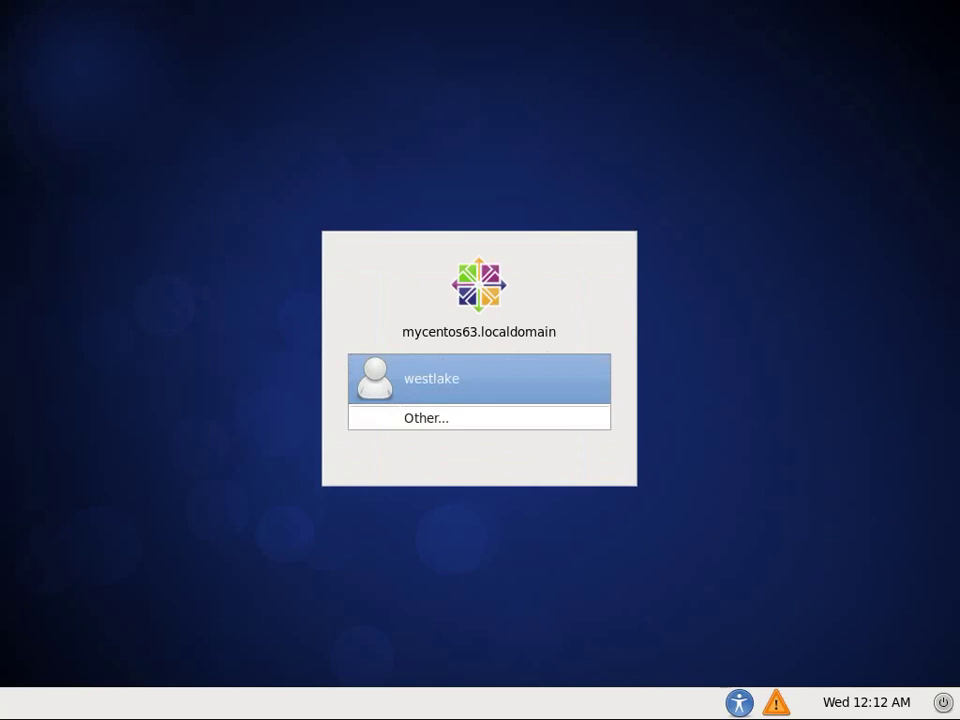
Step: Select the listed user account, set the session to GNOME, and log in with the account password
{"action": "left_click", "coordinate": [432, 386]}
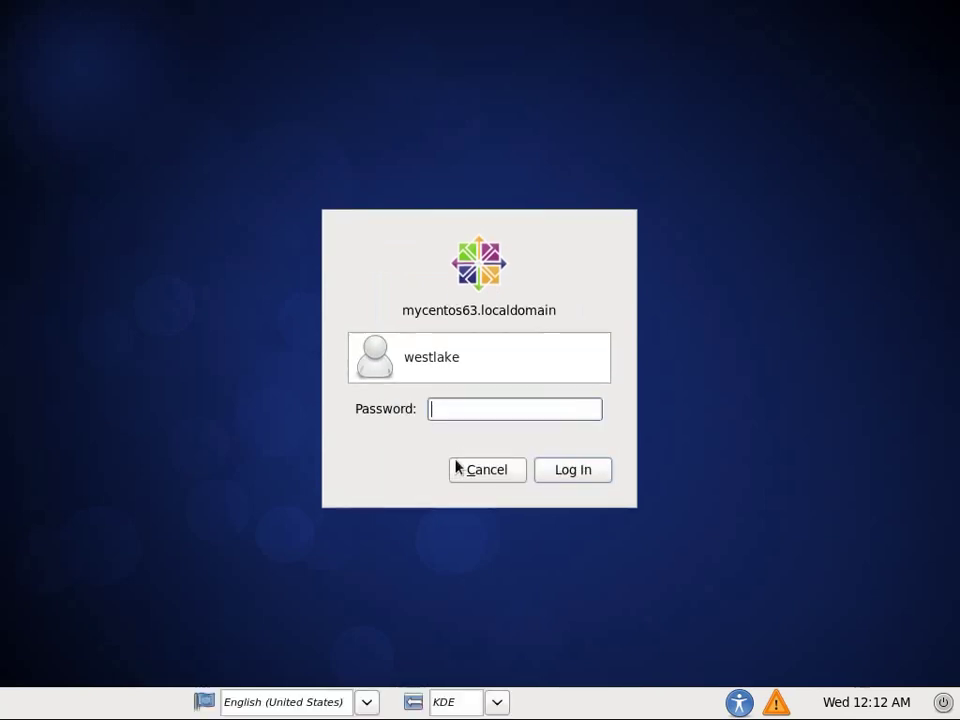
{"action": "left_click", "coordinate": [446, 701]}
{"action": "left_click", "coordinate": [473, 662]}
{"action": "type", "text": "********"}
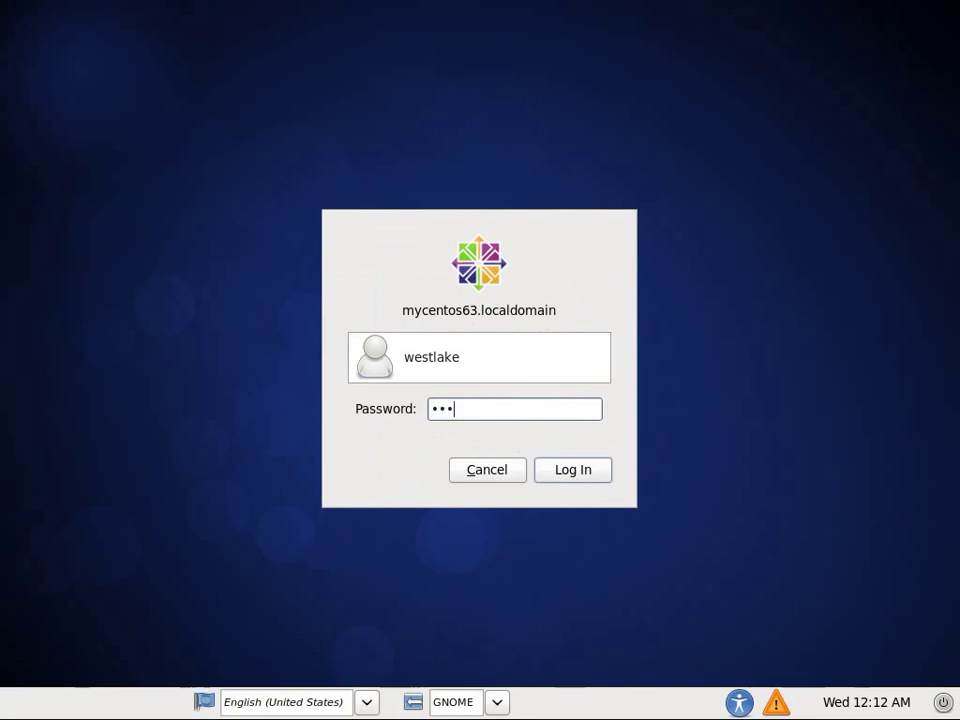
{"action": "key", "text": "Return"}
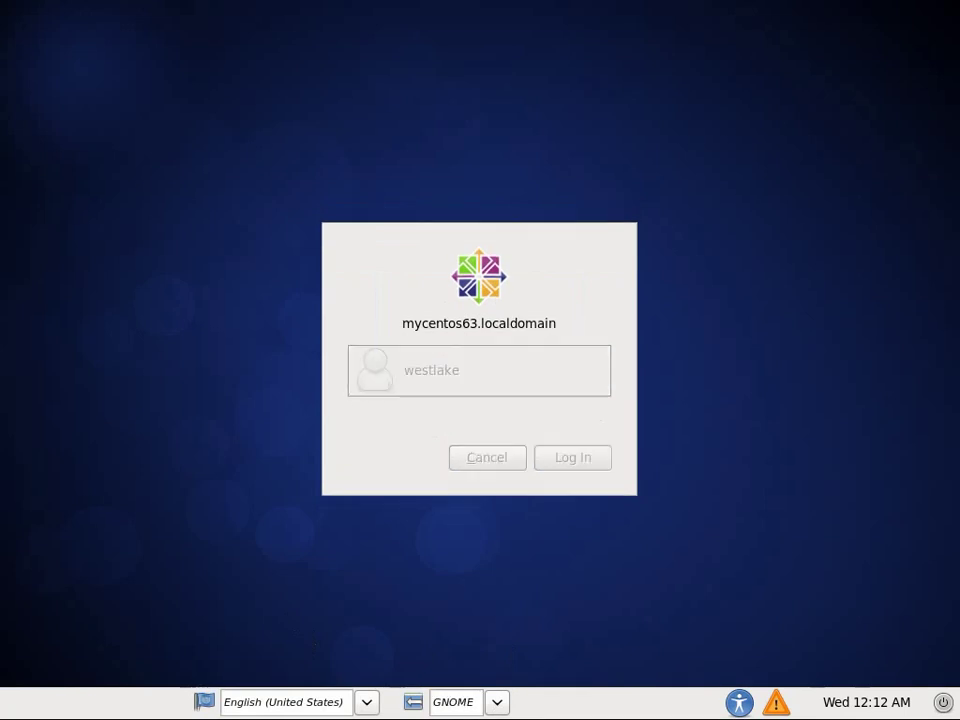
Step: Disconnect the wired network on the GNOME desktop and connect it again
{"action": "left_click", "coordinate": [695, 14]}
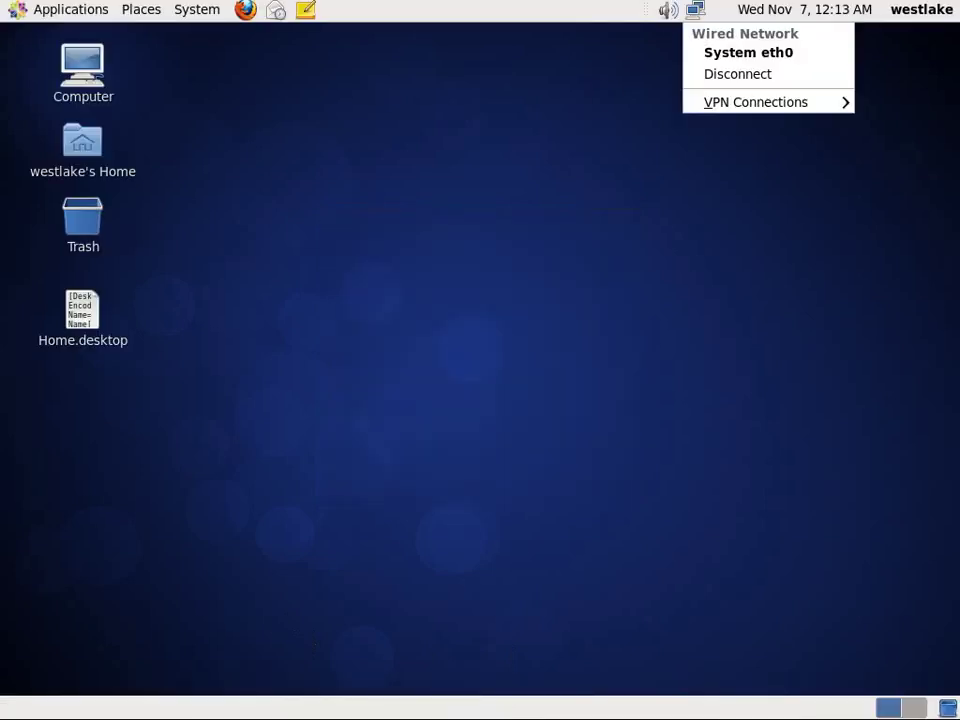
{"action": "left_click", "coordinate": [722, 75]}
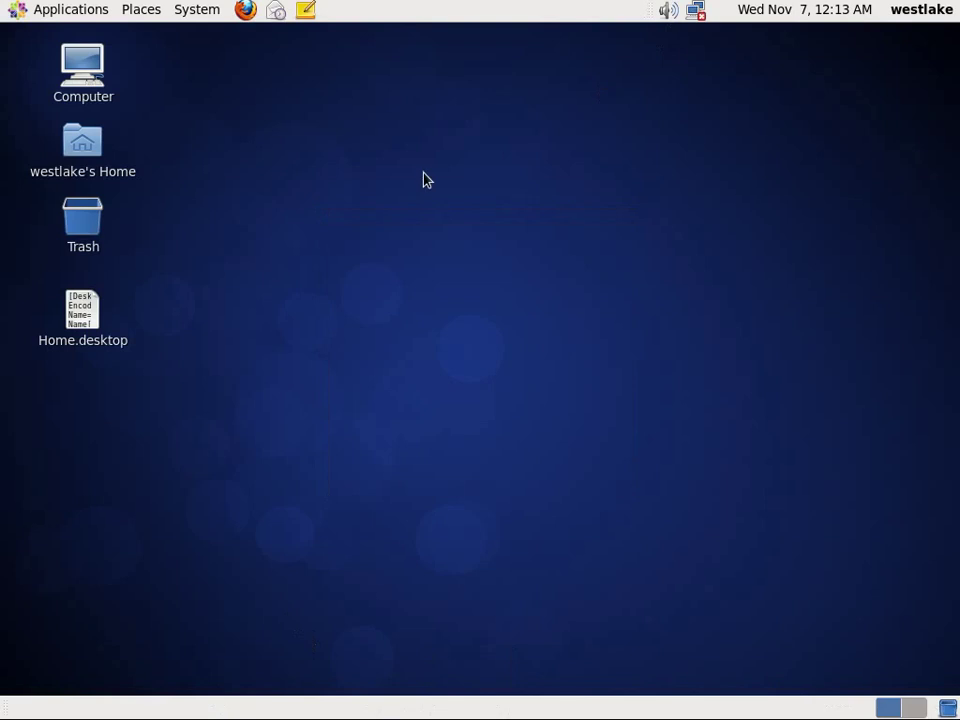
{"action": "left_click", "coordinate": [697, 12]}
{"action": "left_click", "coordinate": [724, 96]}
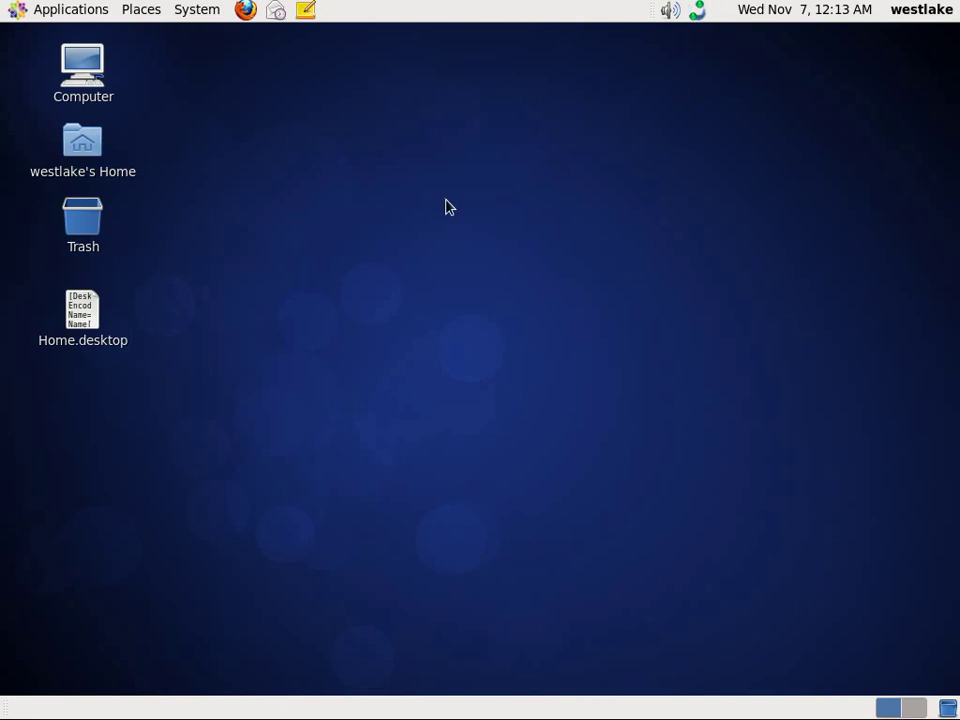
Step: Open Firefox from the GNOME desktop, go to youtube.com, and quit the browser
{"action": "left_click", "coordinate": [245, 10]}
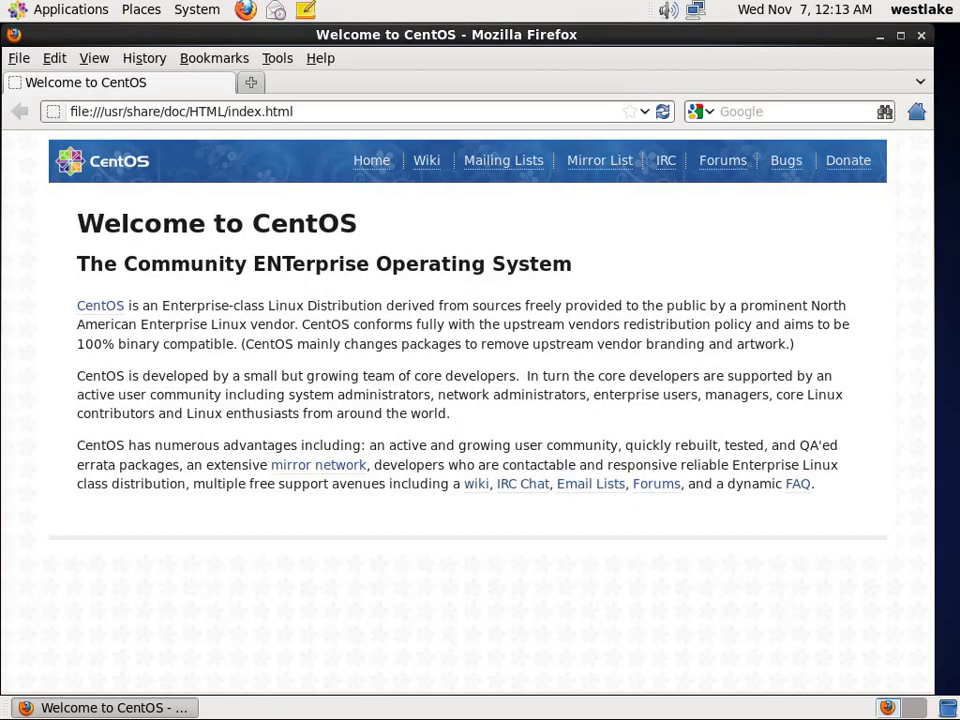
{"action": "left_click", "coordinate": [240, 108]}
{"action": "type", "text": "youtube.com"}
{"action": "key", "text": "Return"}
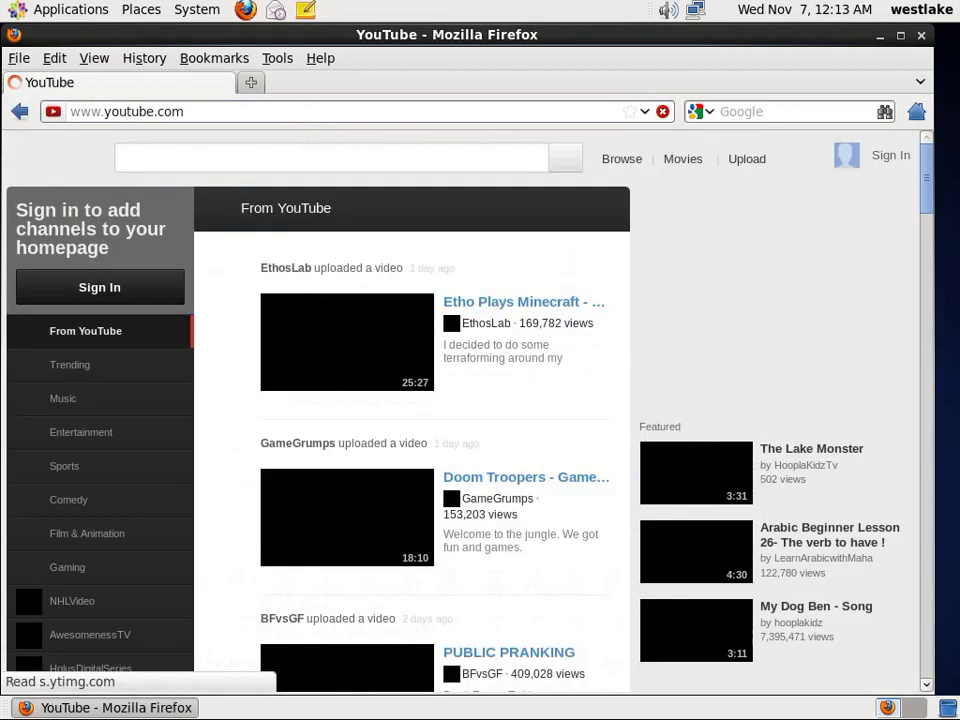
{"action": "key", "text": "ctrl+q"}
Step: Shut down the computer from the GNOME desktop and confirm the shutdown
{"action": "left_click", "coordinate": [197, 10]}
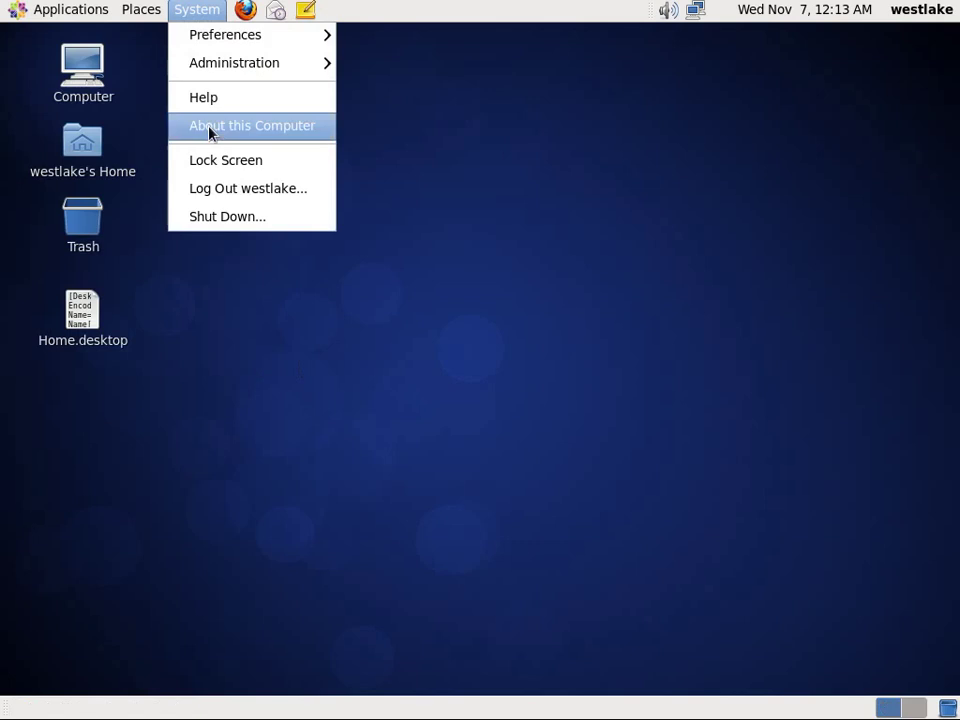
{"action": "left_click", "coordinate": [220, 216]}
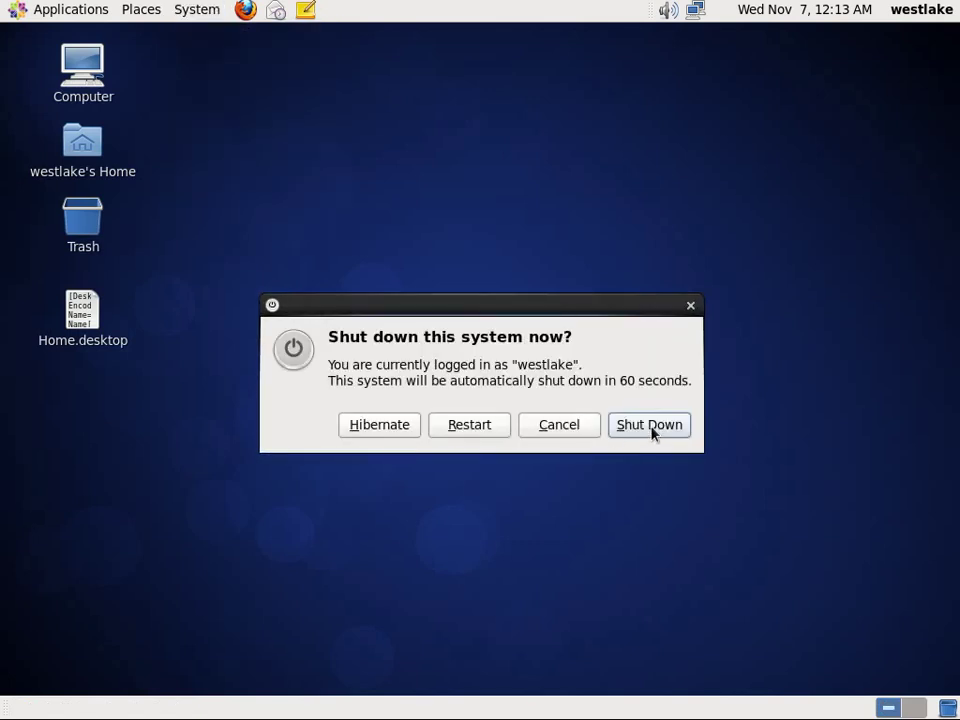
{"action": "left_click", "coordinate": [651, 428]}
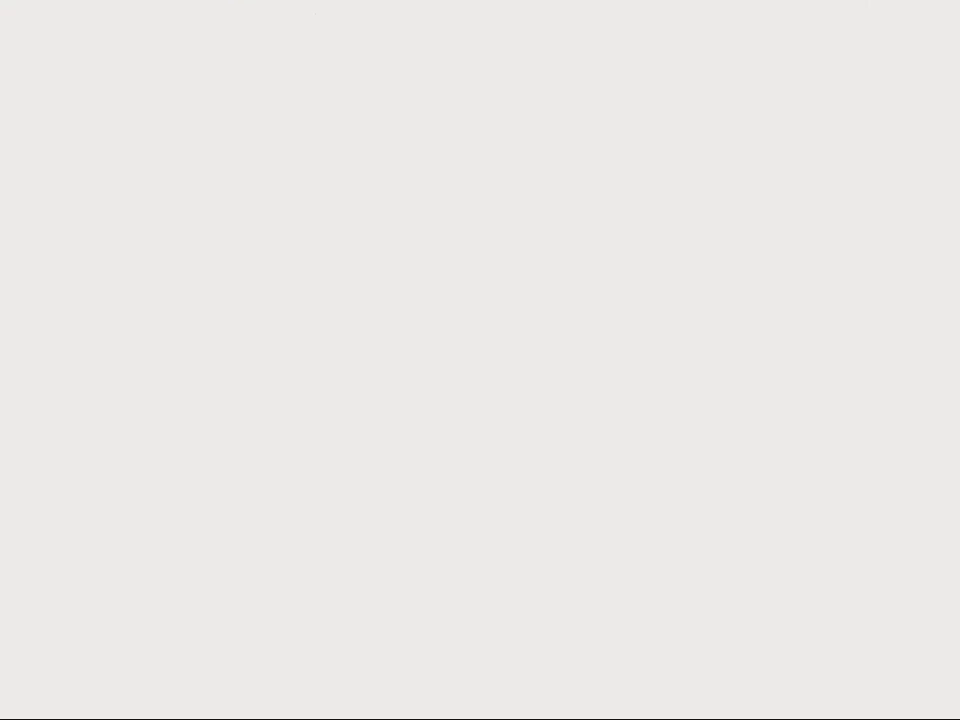